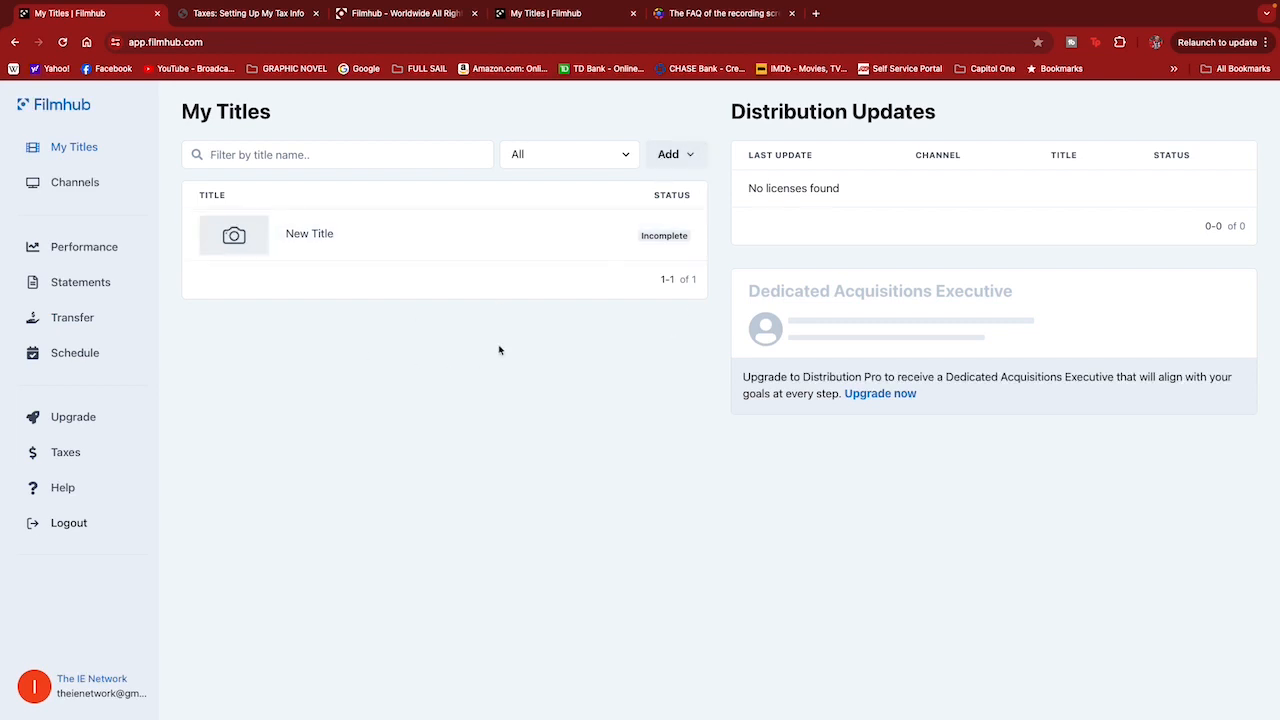
Add a new movie title and look over its main video, captions, chapters and trailer upload sections.
click(686, 157)
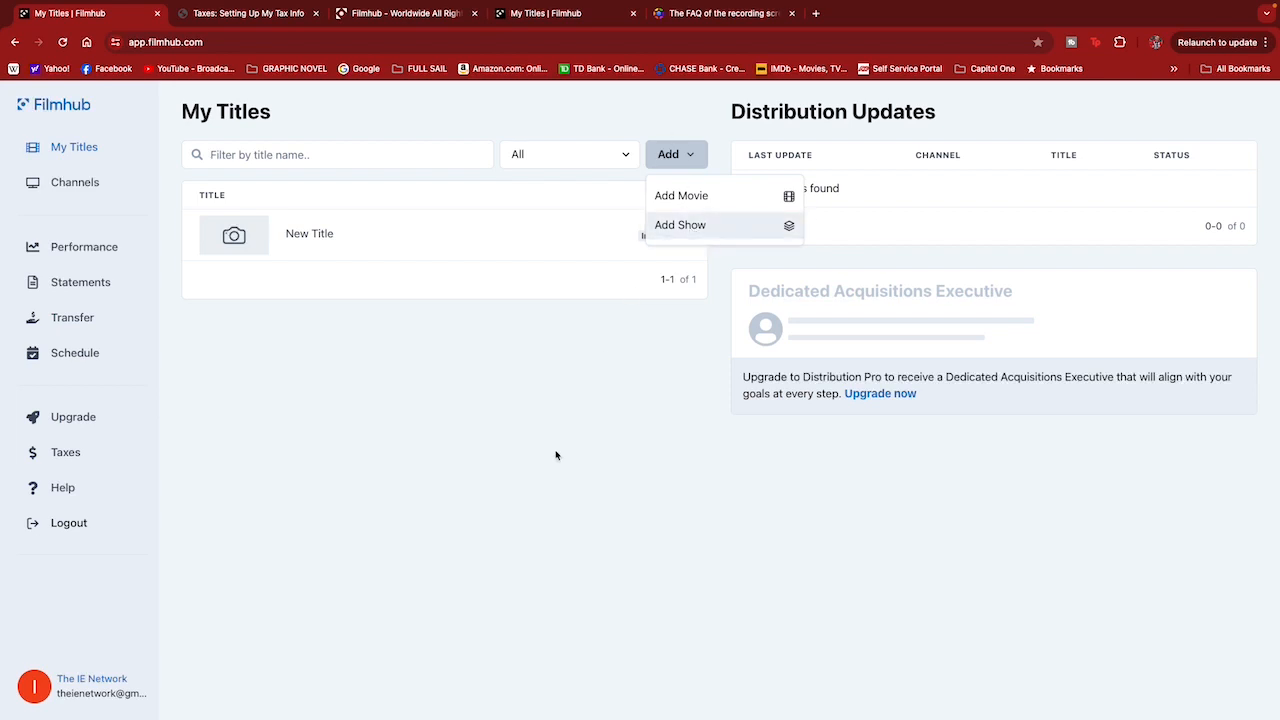
click(697, 196)
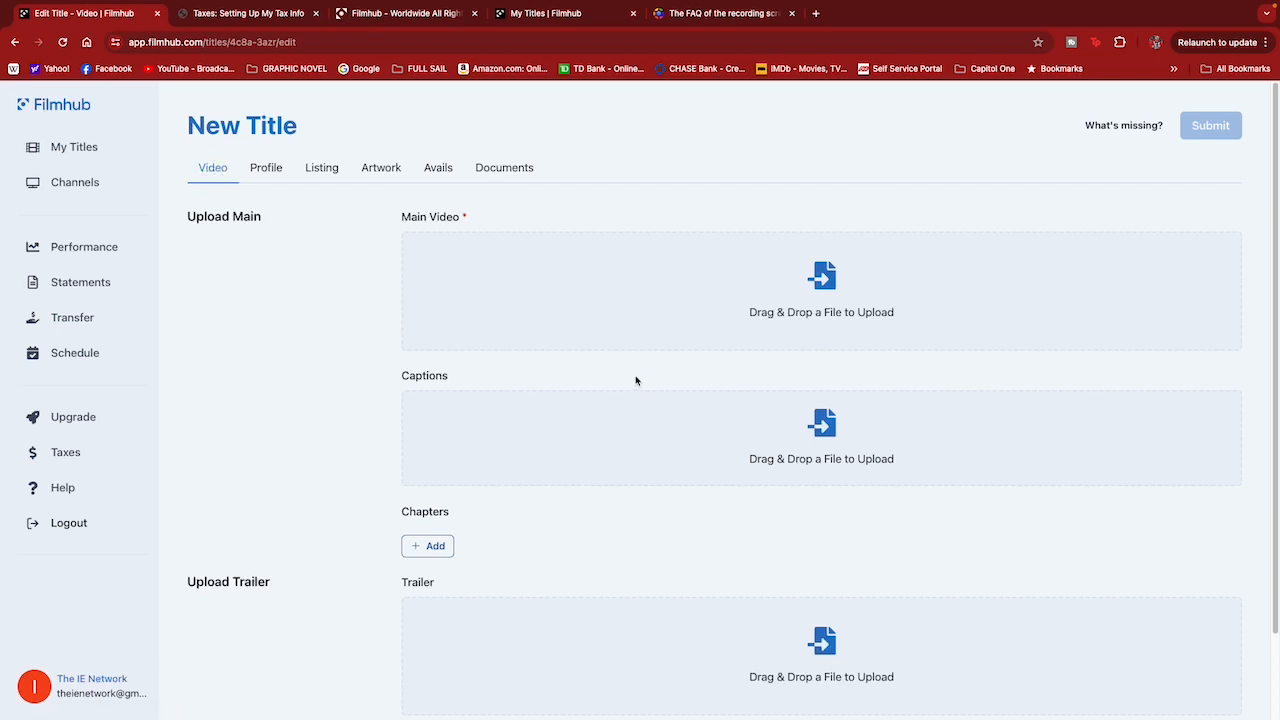
scroll(634, 377, down, 1)
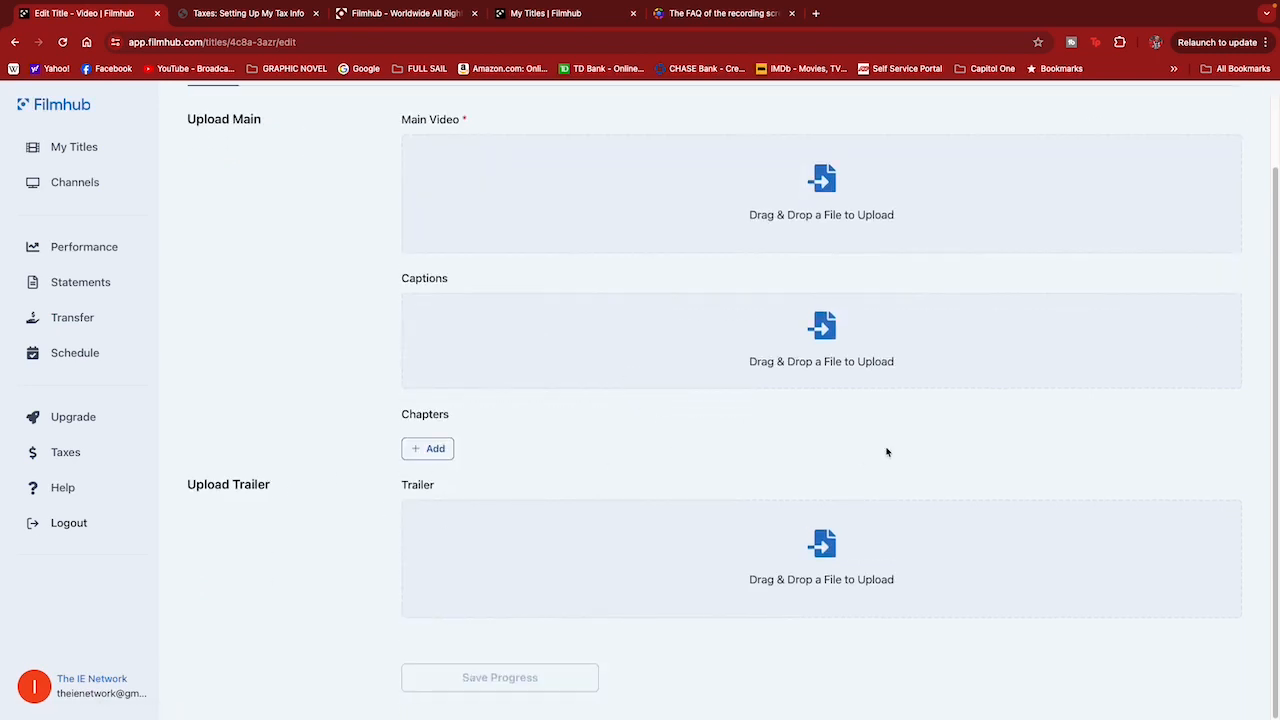
scroll(853, 467, up, 1)
scroll(853, 467, up, 1)
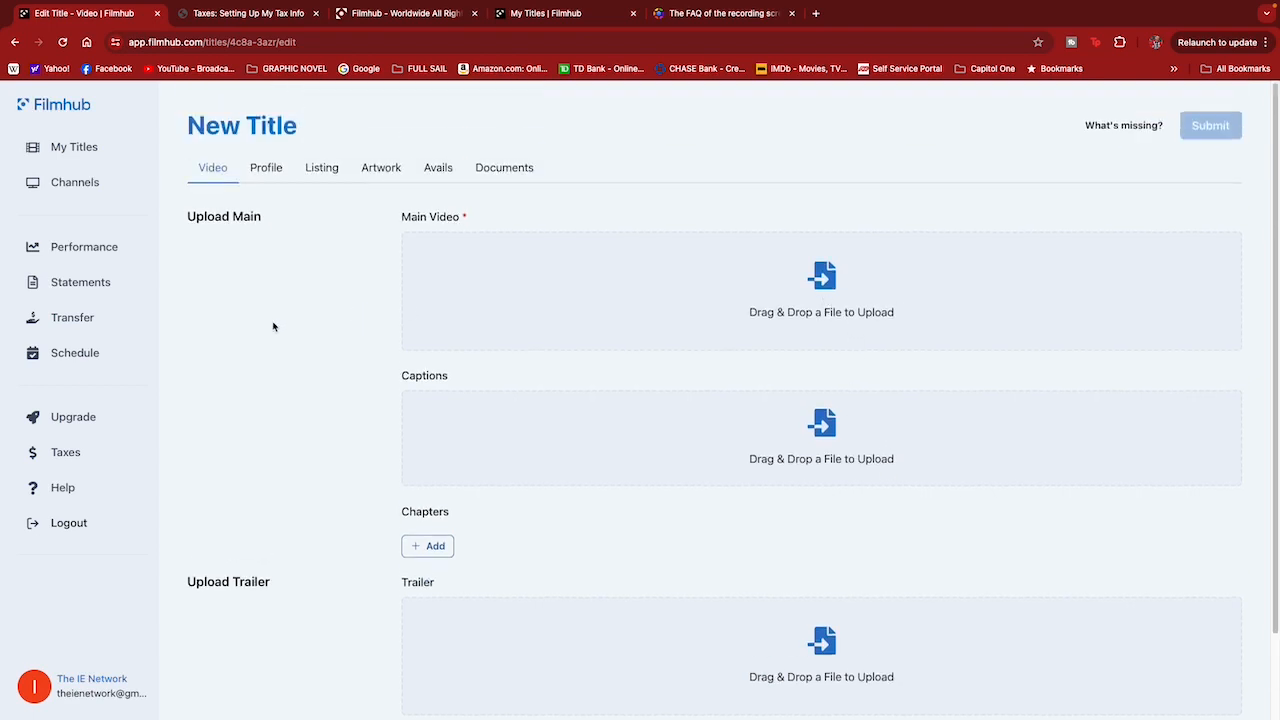
Name the title Test Movie in its profile and go over the Synopsis and Sales Pitch fields.
click(282, 168)
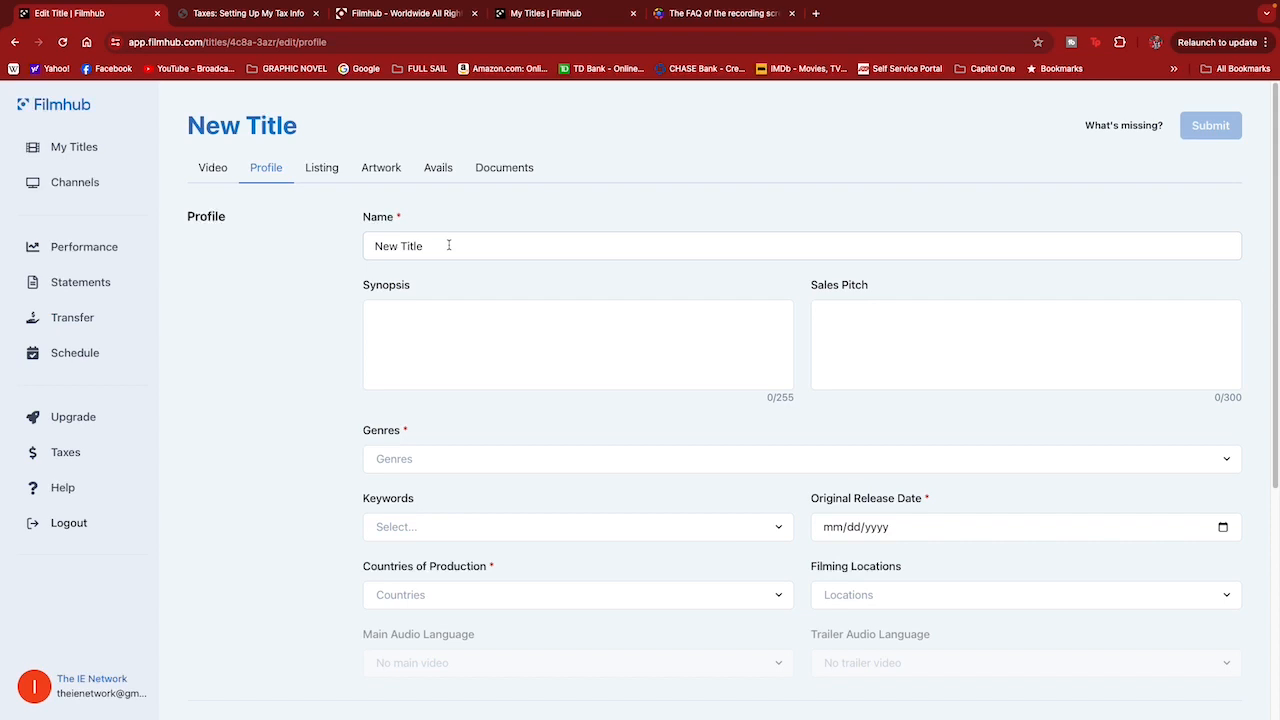
drag(452, 246, 274, 246)
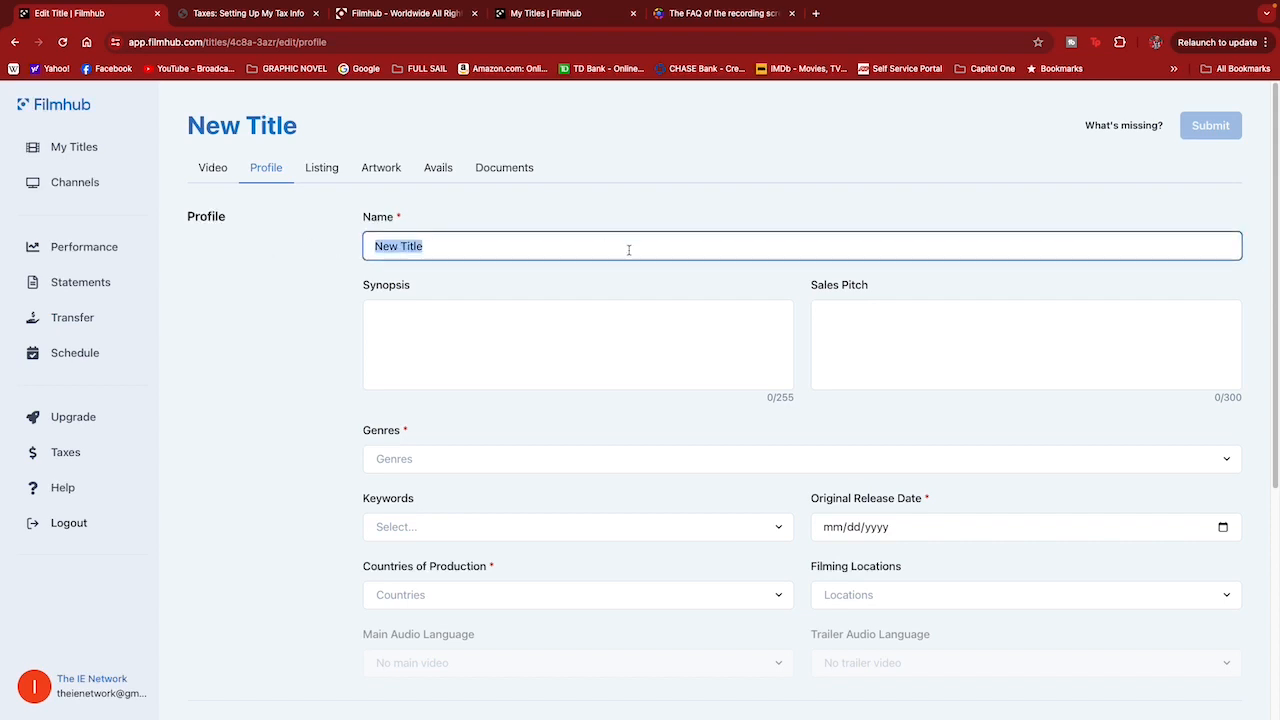
text(Test Movie)
click(597, 298)
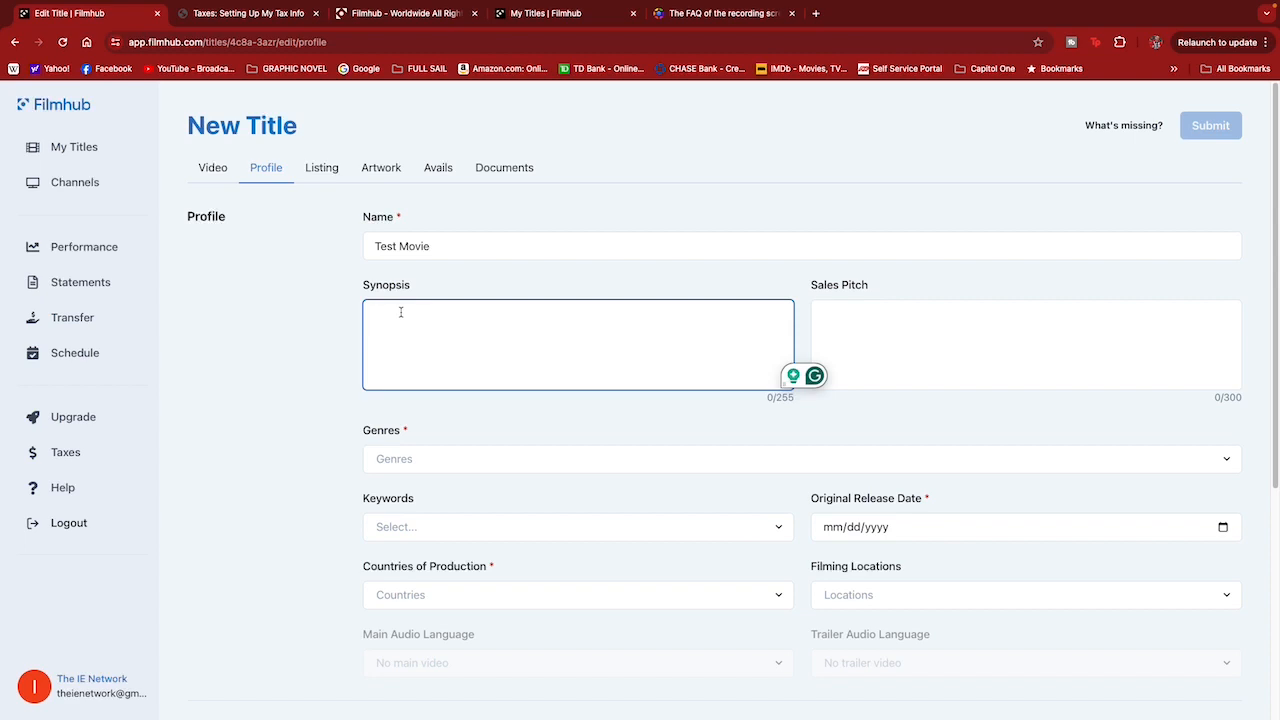
click(886, 338)
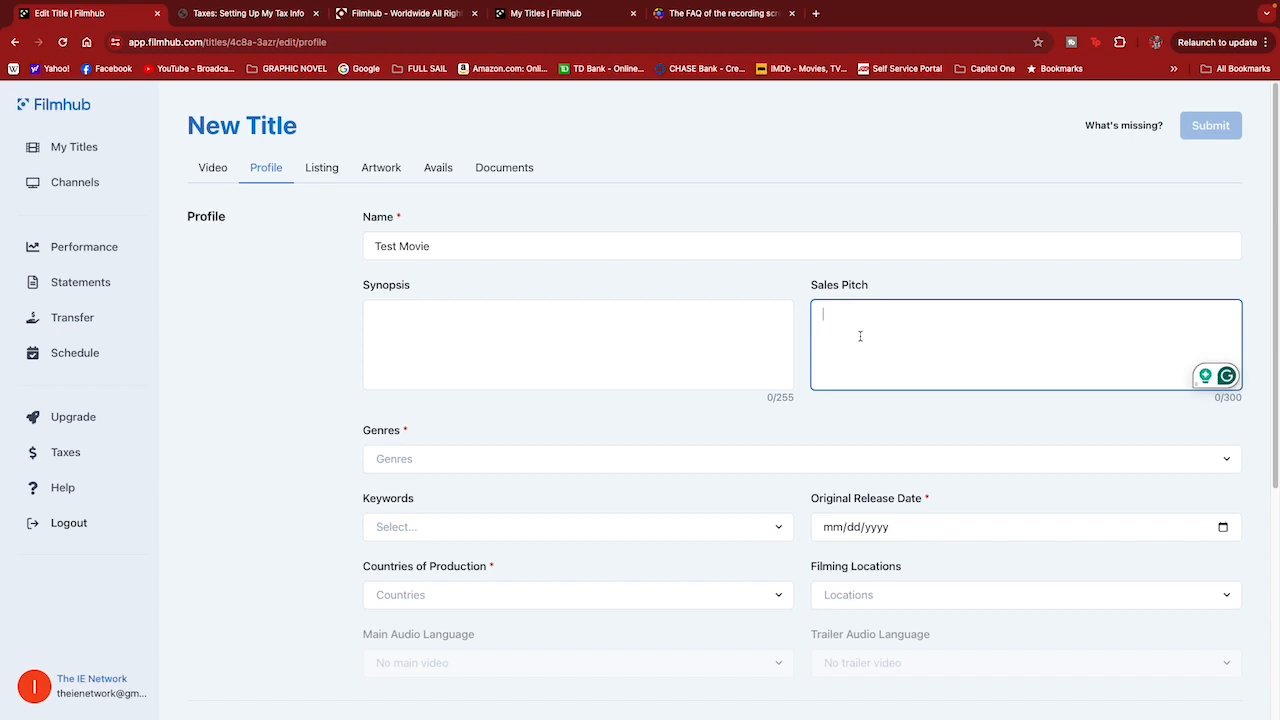
Look through the genres available for the movie without choosing one.
click(420, 446)
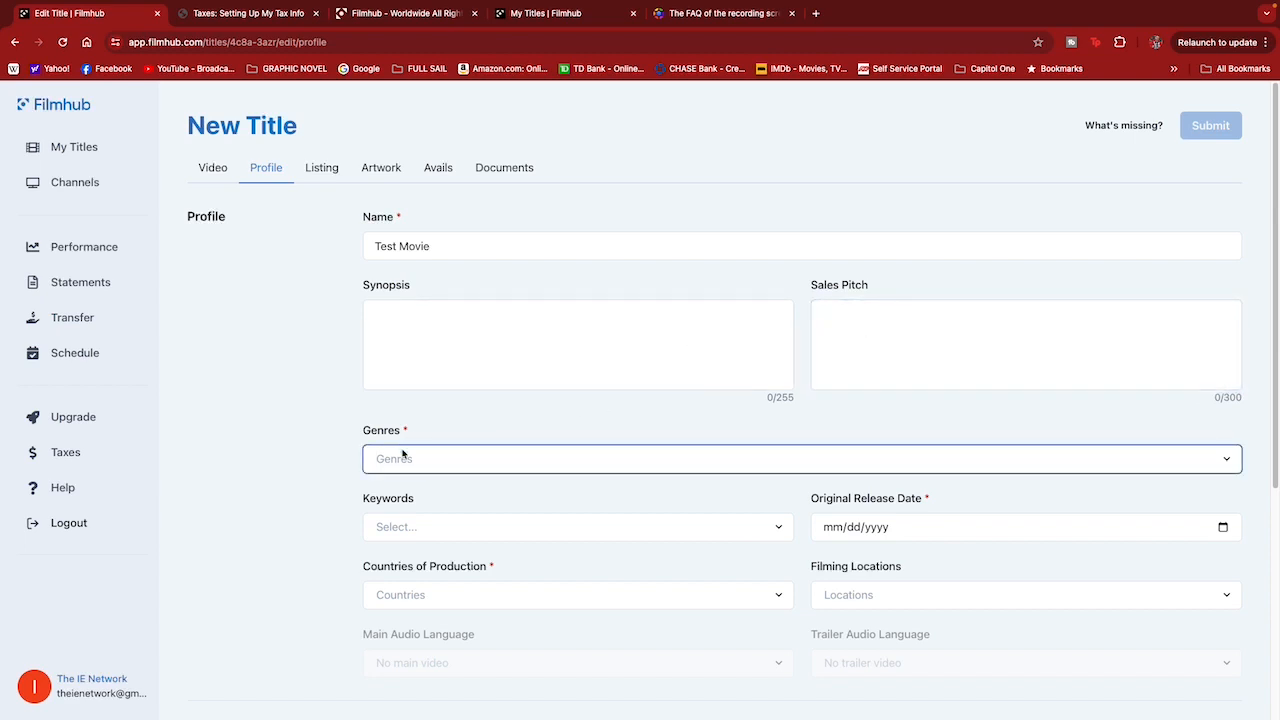
click(397, 463)
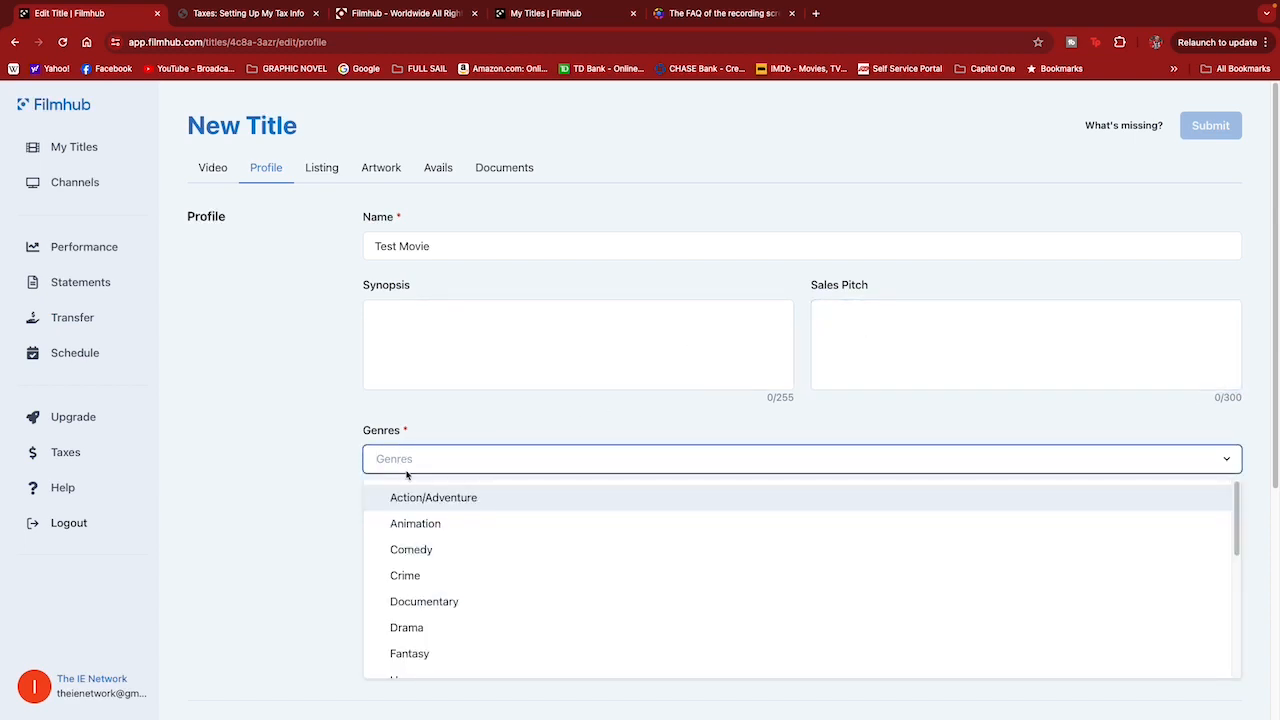
scroll(440, 551, down, 8)
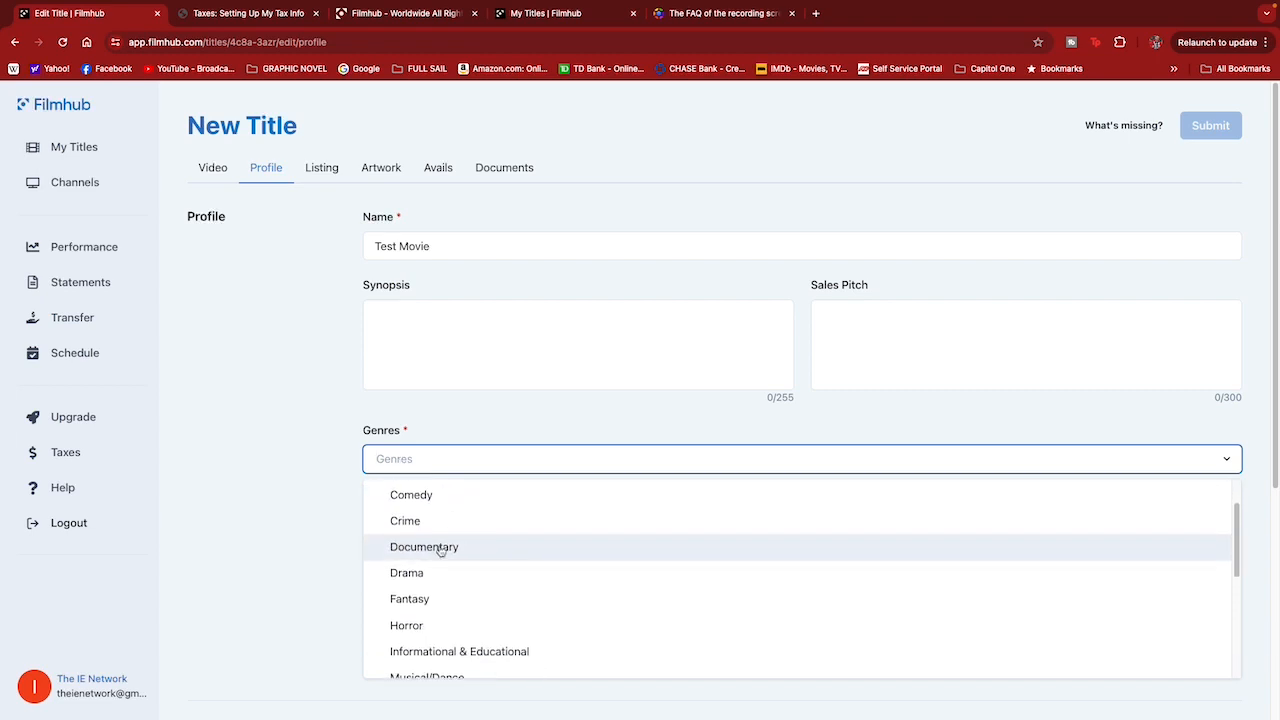
scroll(437, 638, up, 8)
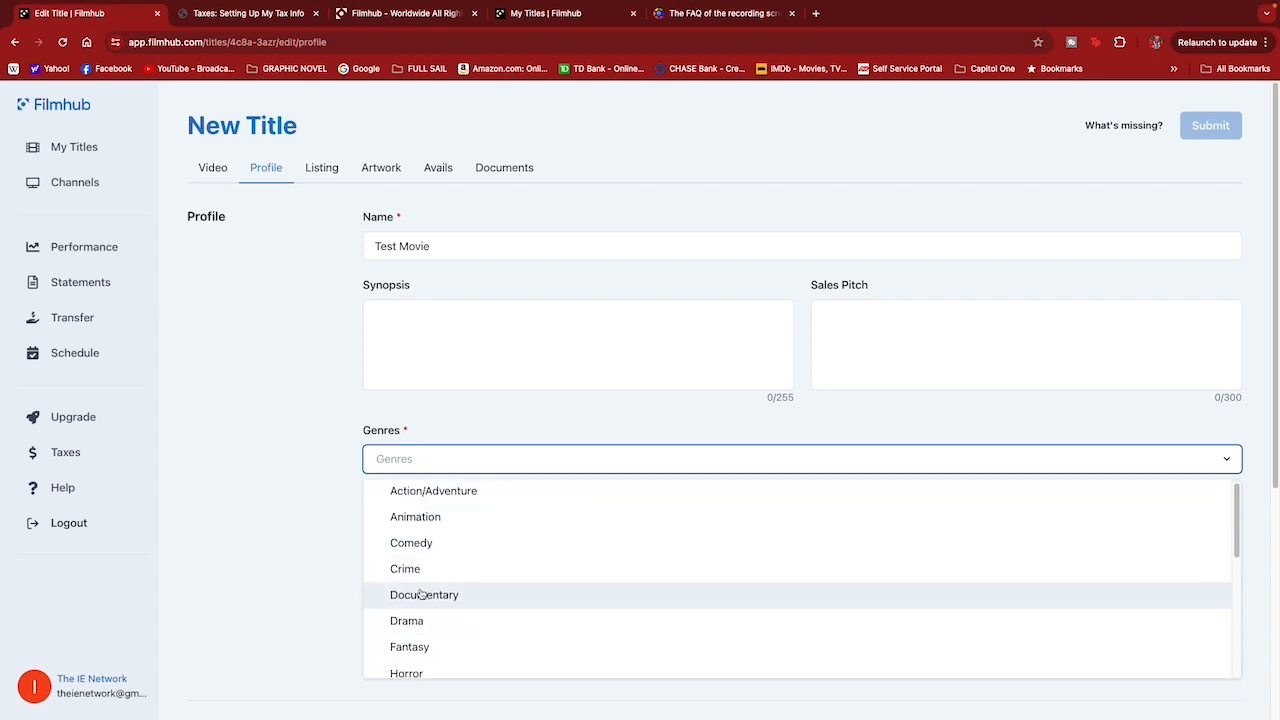
scroll(430, 610, down, 1)
scroll(420, 620, up, 1)
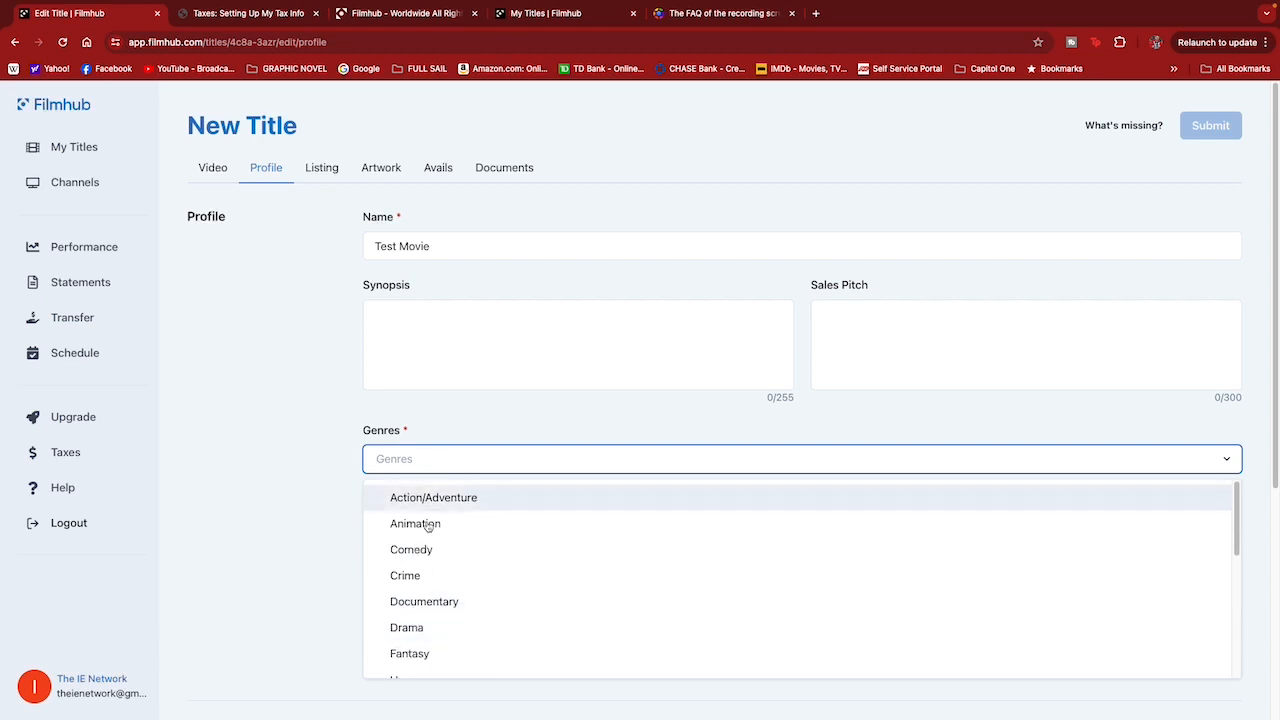
scroll(433, 621, down, 3)
scroll(428, 623, up, 3)
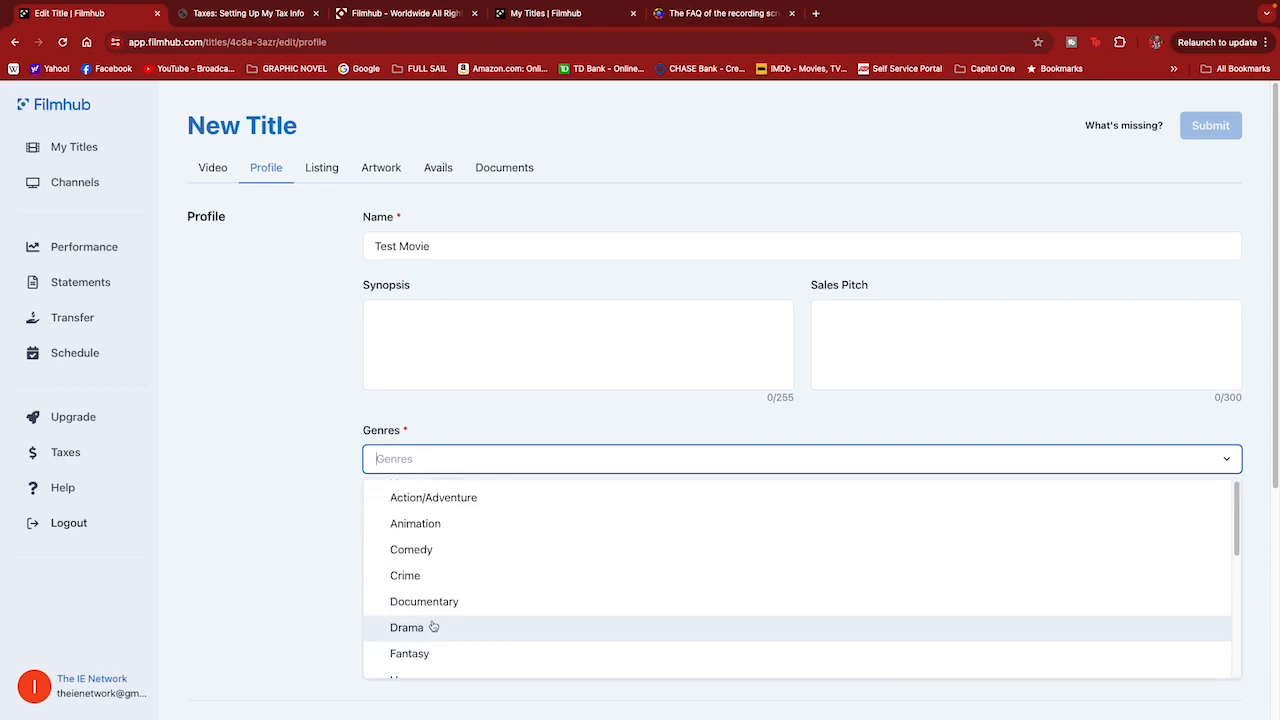
click(472, 419)
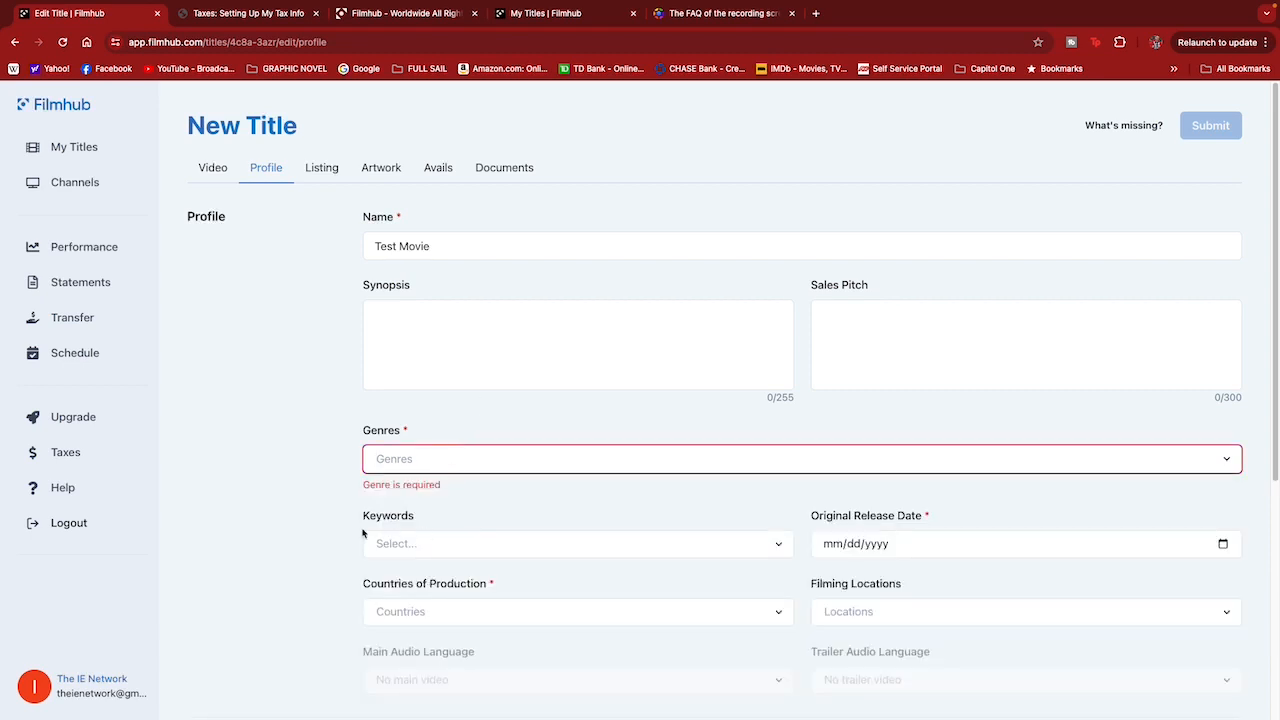
Set the movie's genres to Comedy and Horror.
click(418, 458)
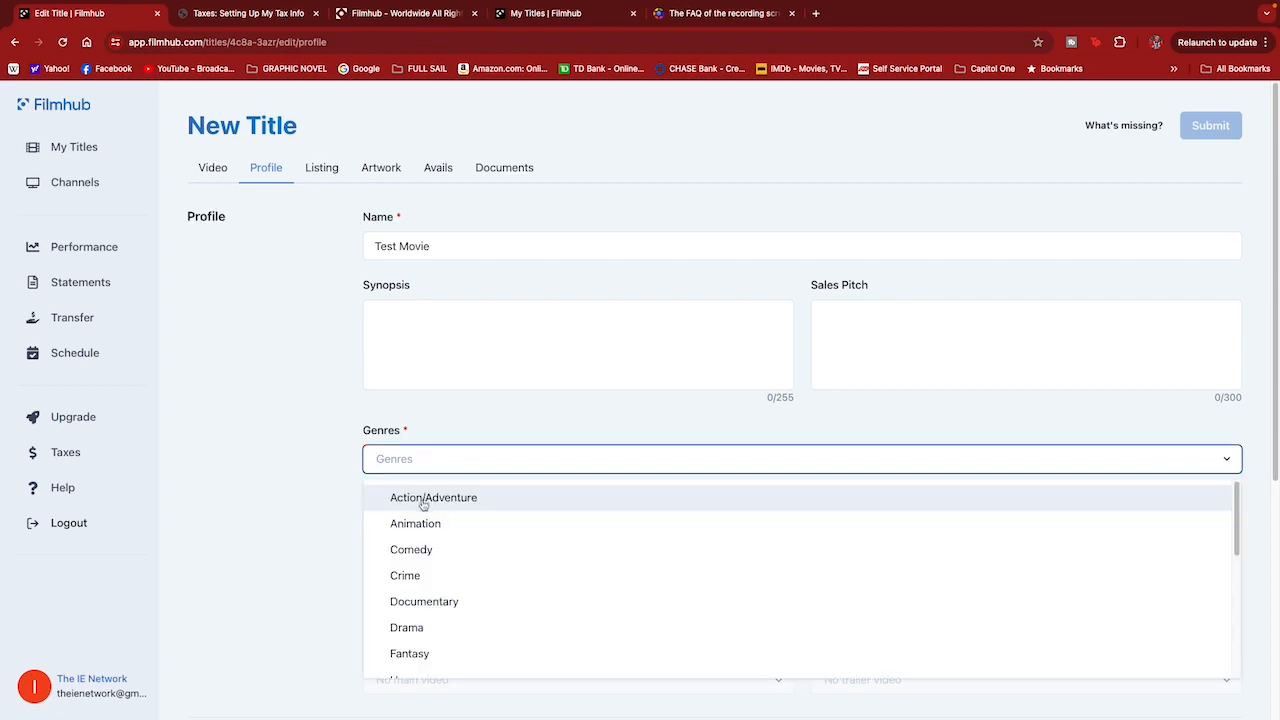
click(418, 550)
click(500, 414)
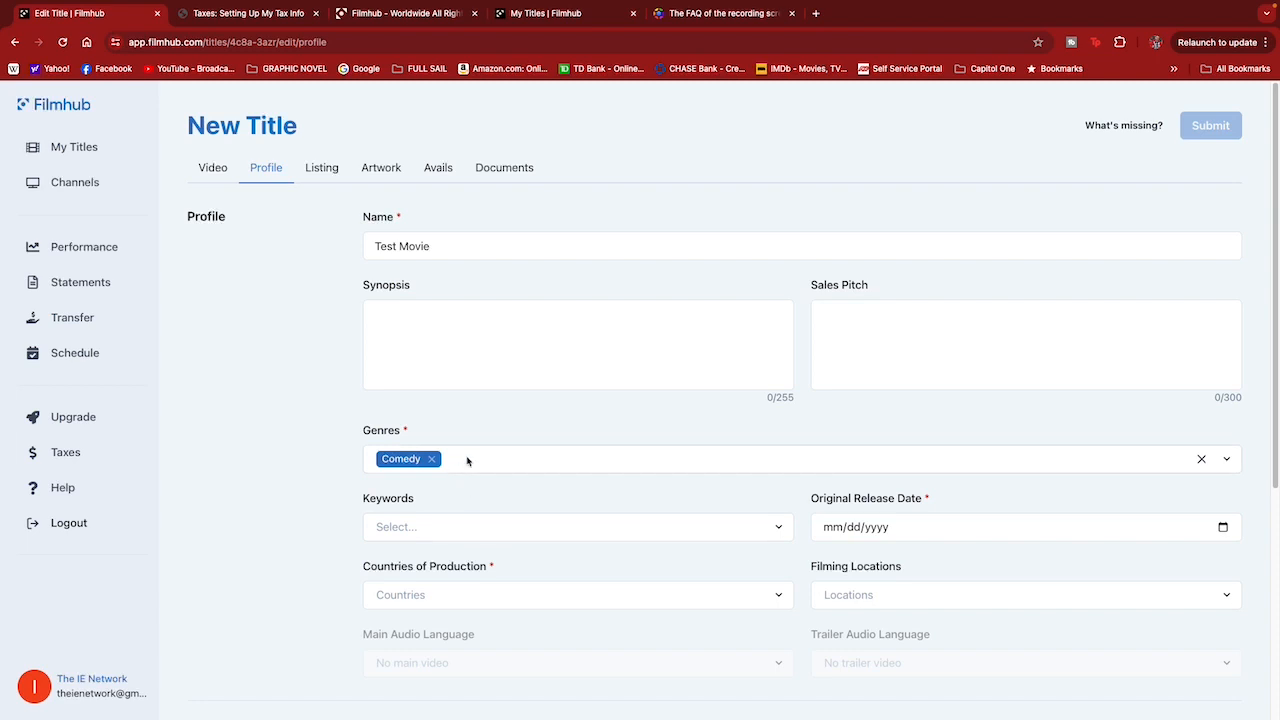
click(467, 459)
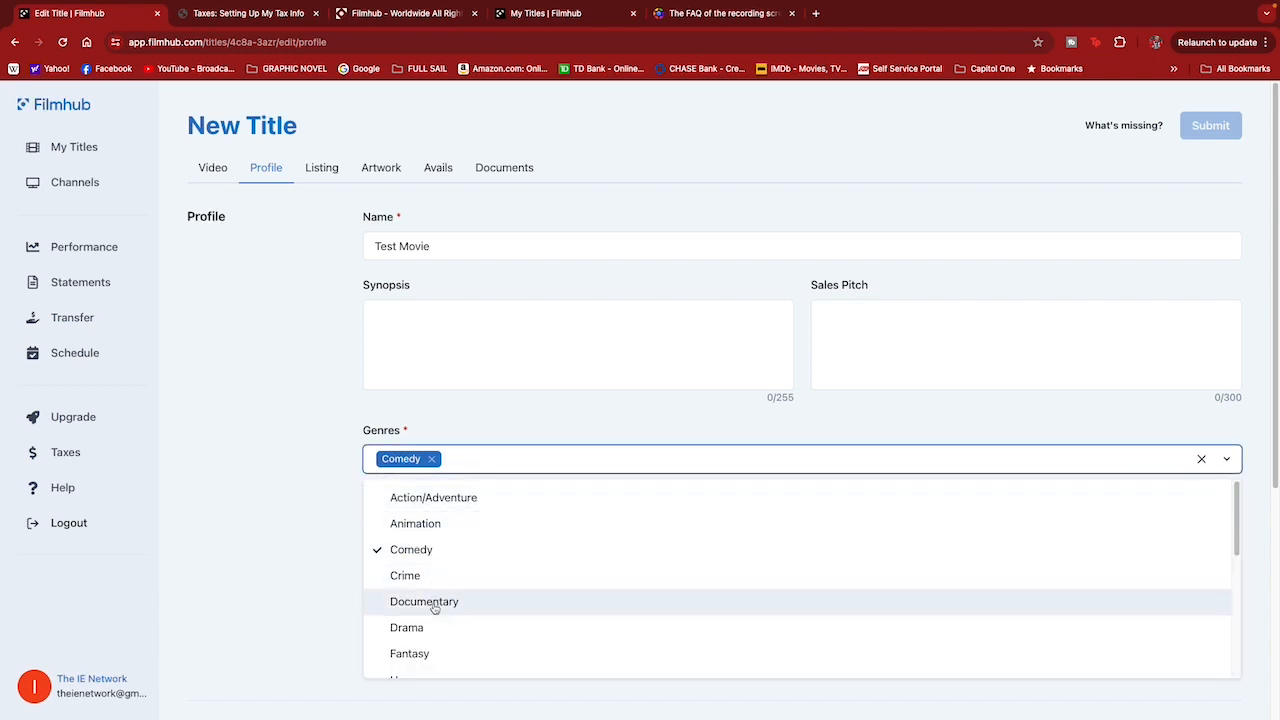
scroll(437, 594, down, 2)
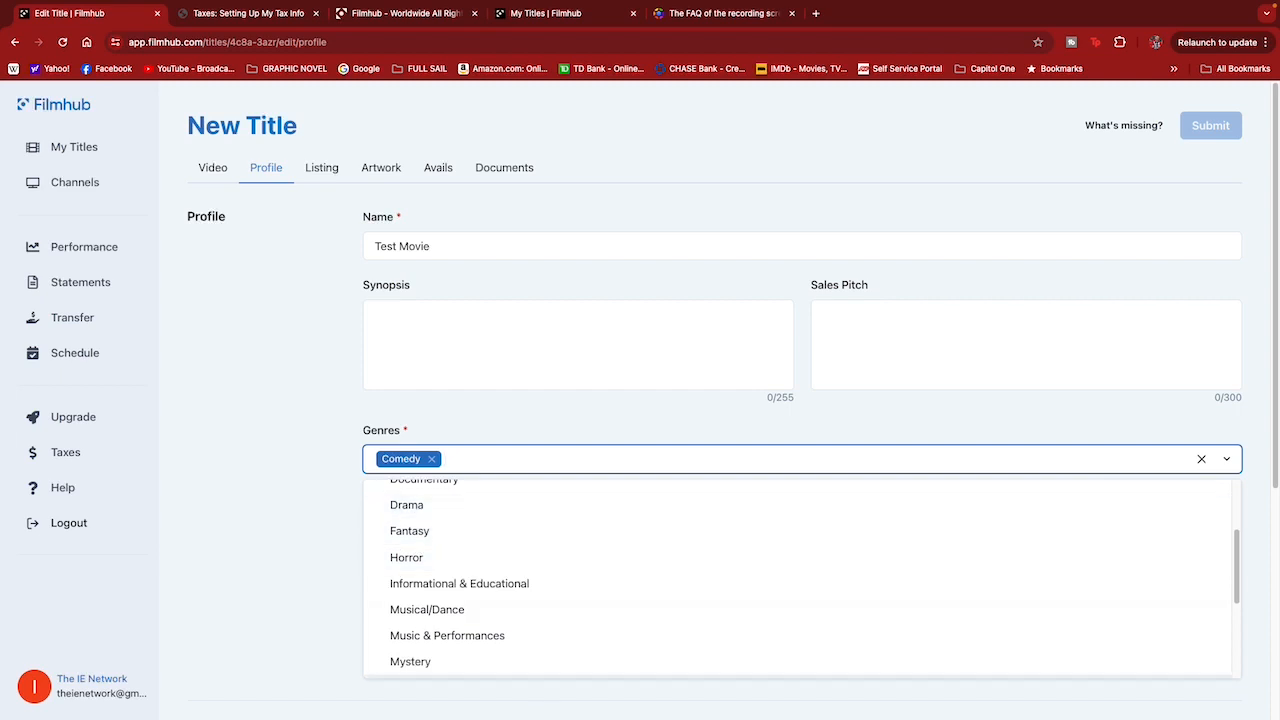
click(421, 567)
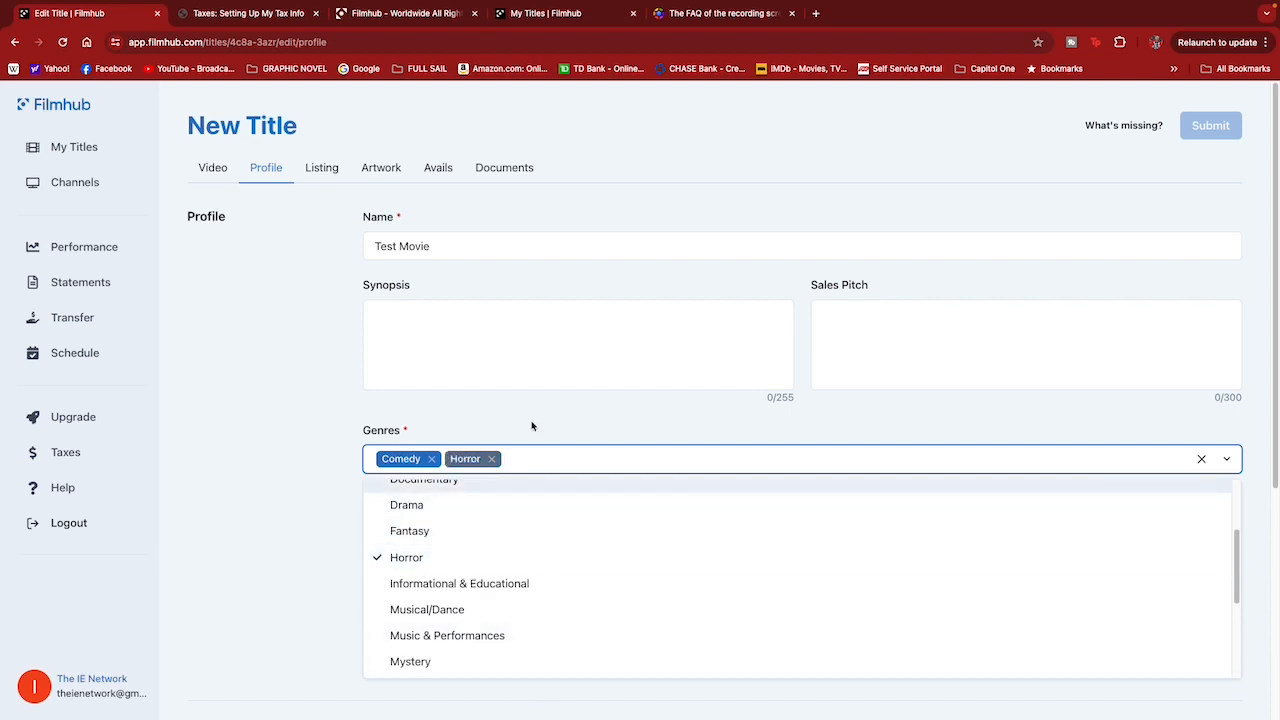
key(Escape)
Examine the keyword options offered for the movie, leaving the keywords unset.
click(407, 522)
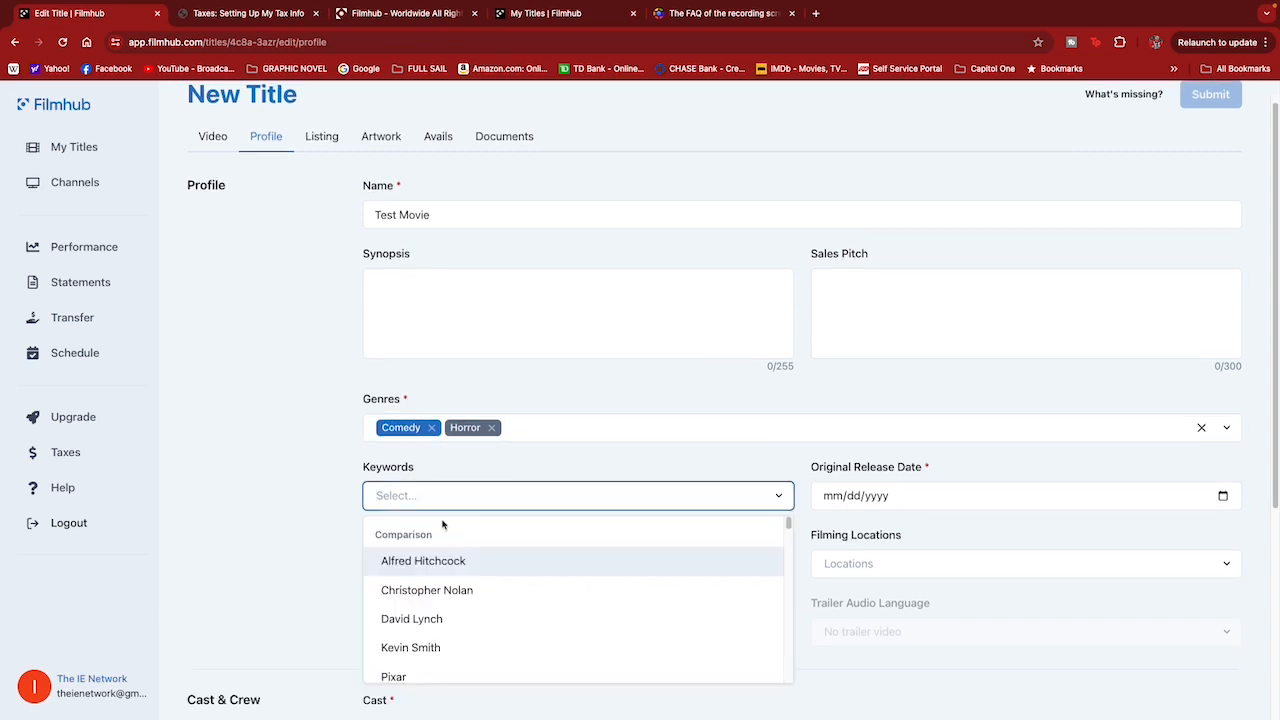
click(422, 495)
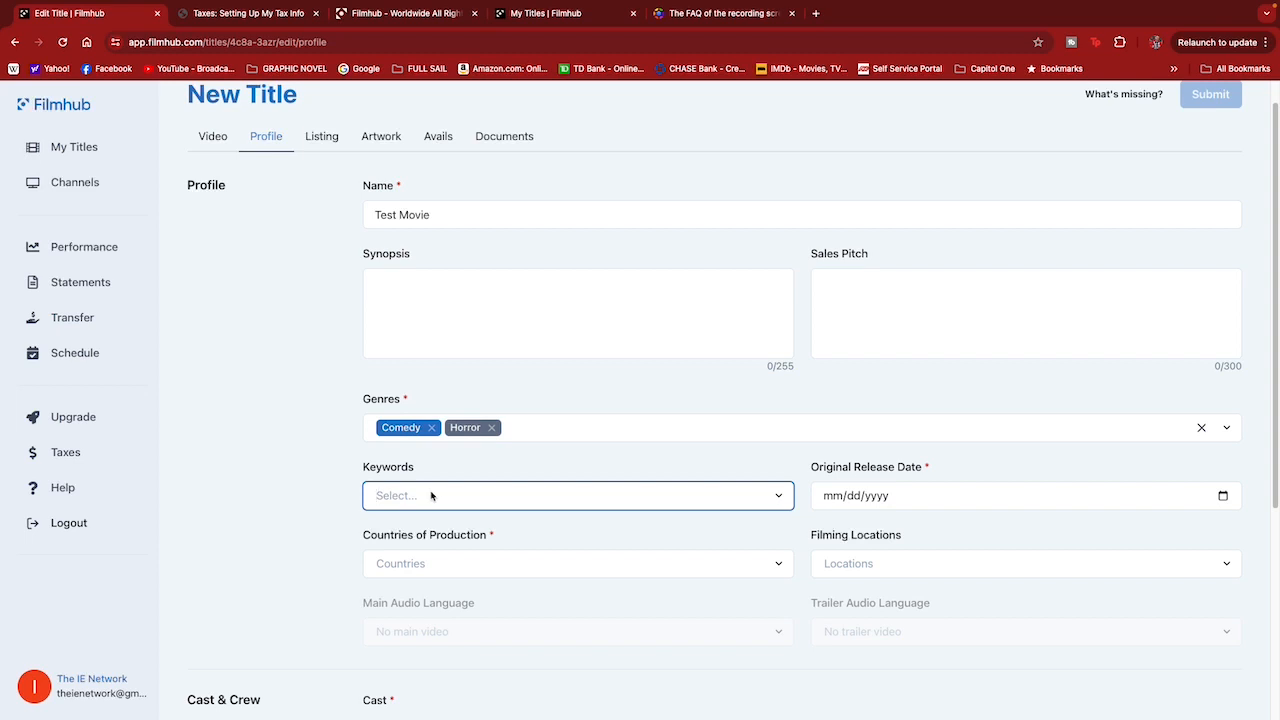
click(431, 495)
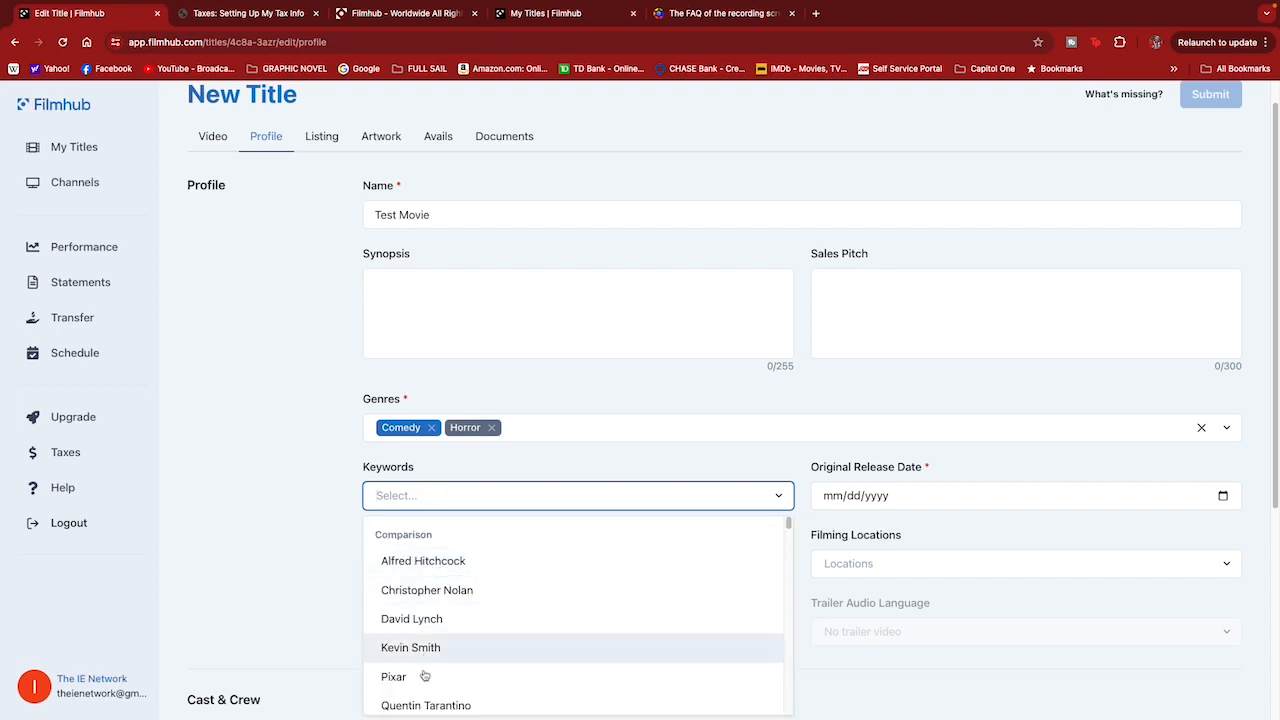
click(522, 456)
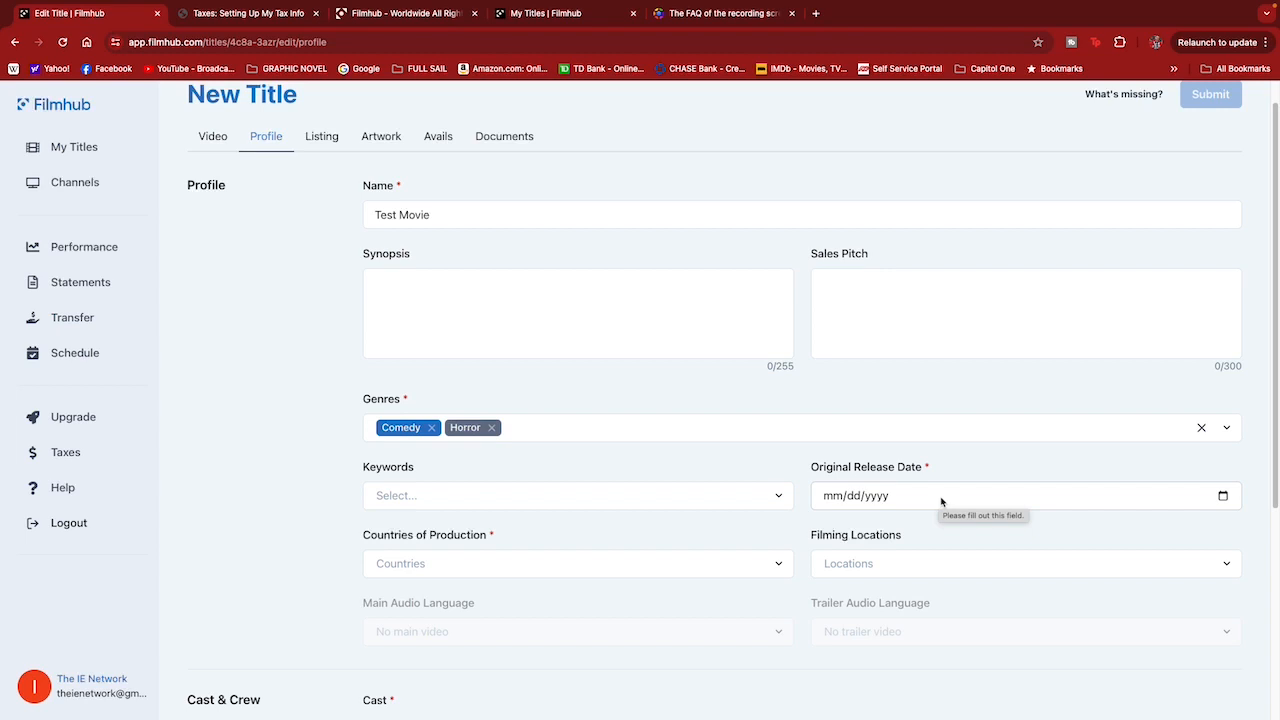
Set the movie's country of production to United States.
click(433, 574)
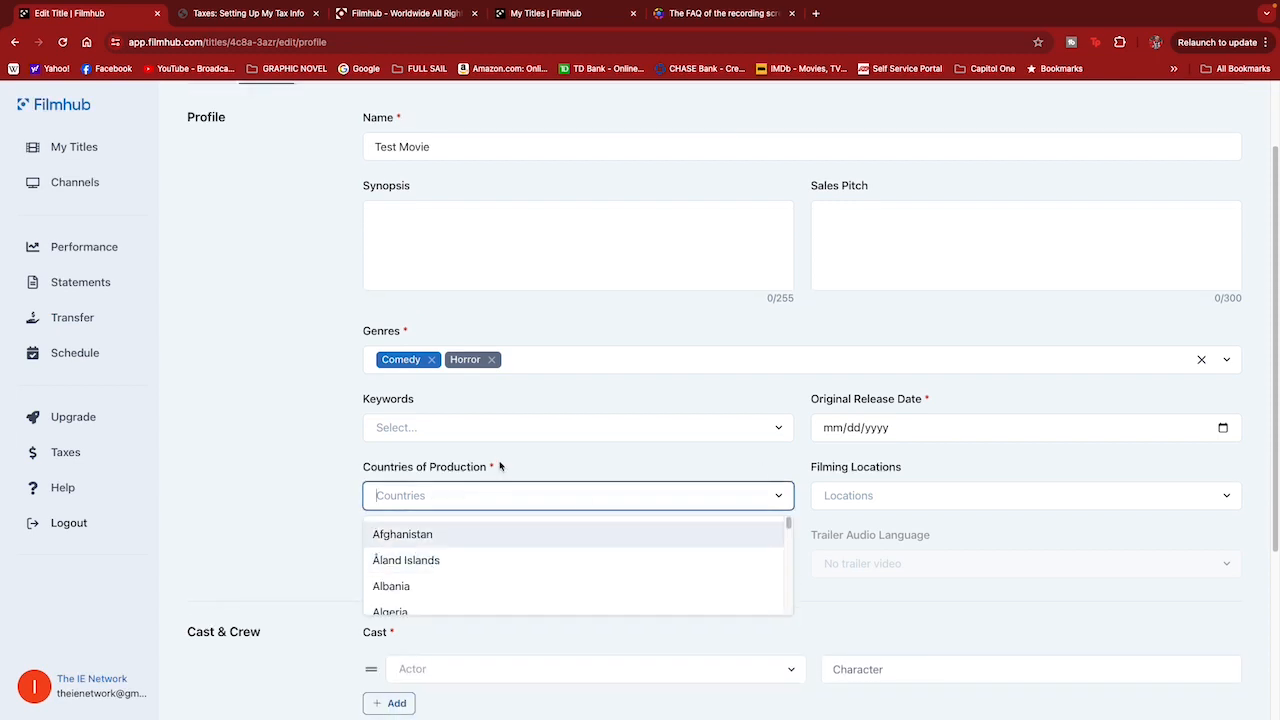
click(500, 466)
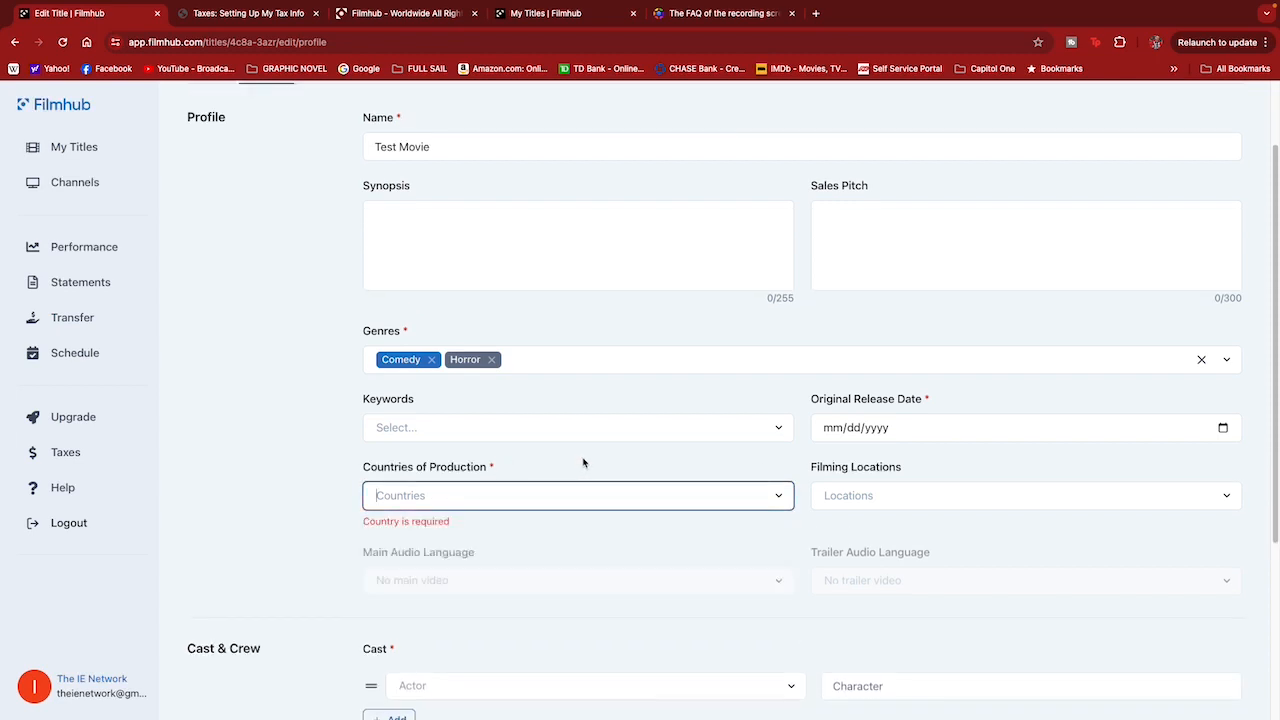
click(497, 493)
text(u)
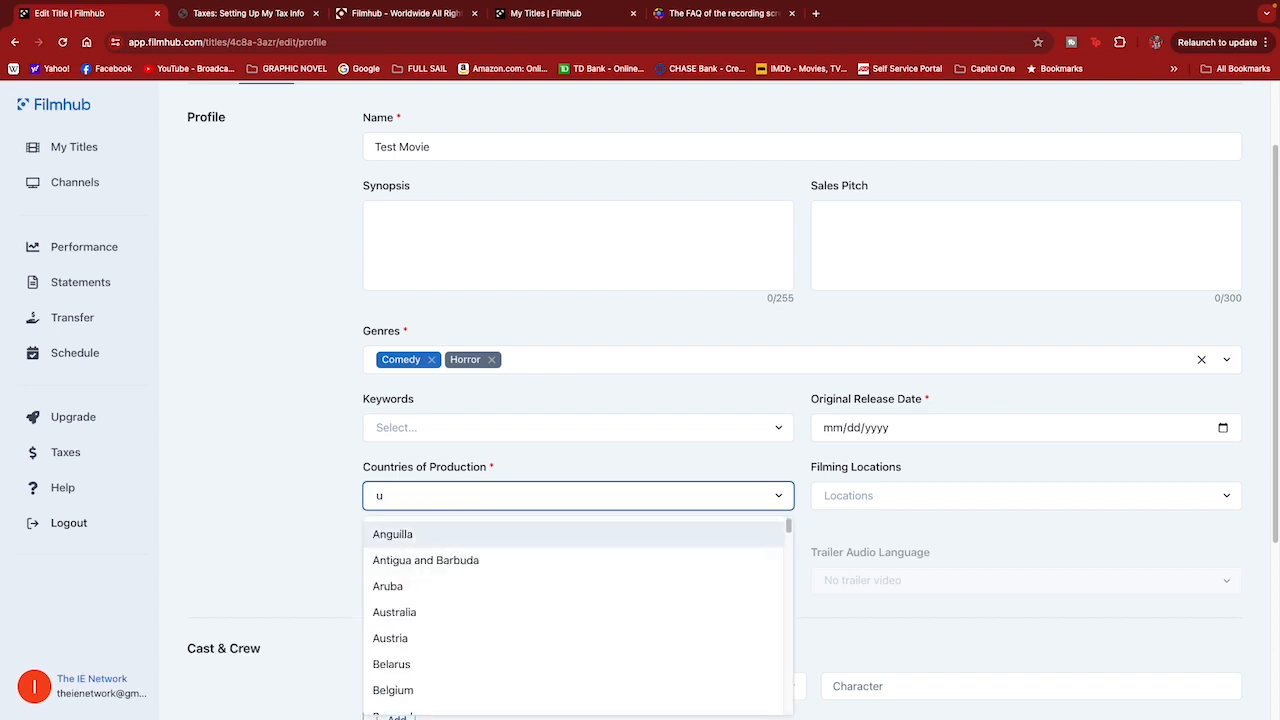
text(ni)
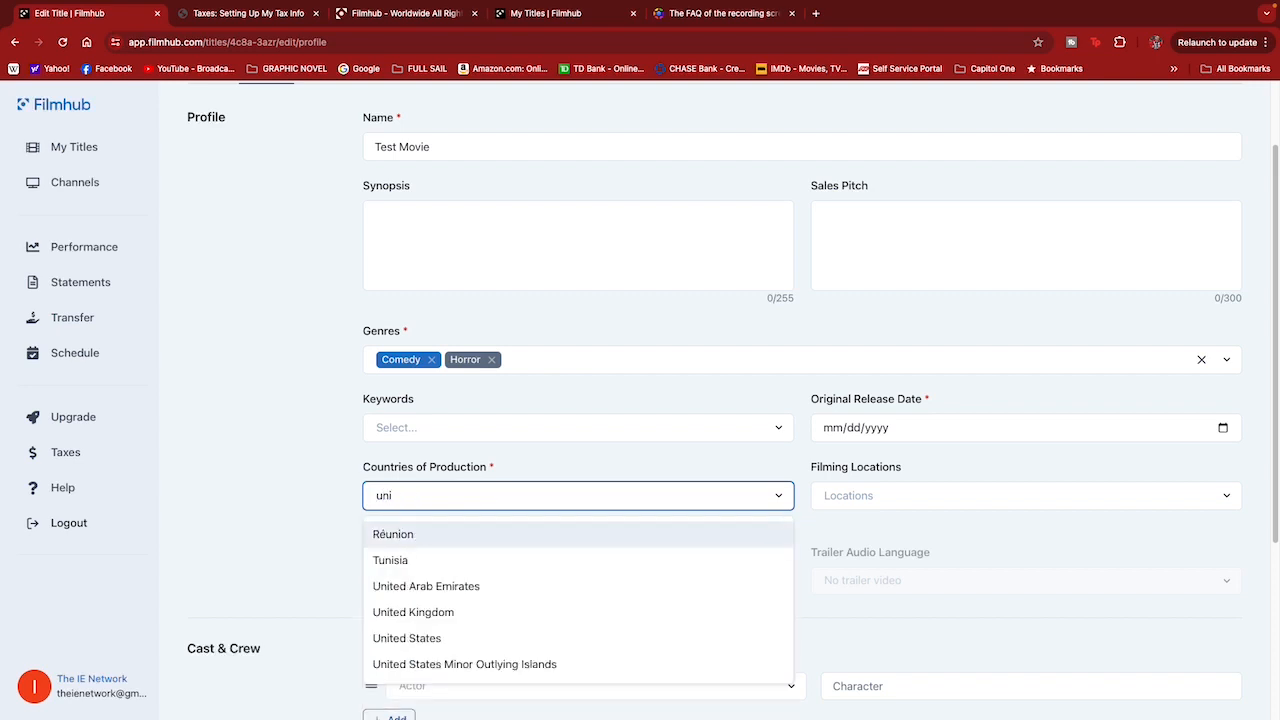
click(424, 644)
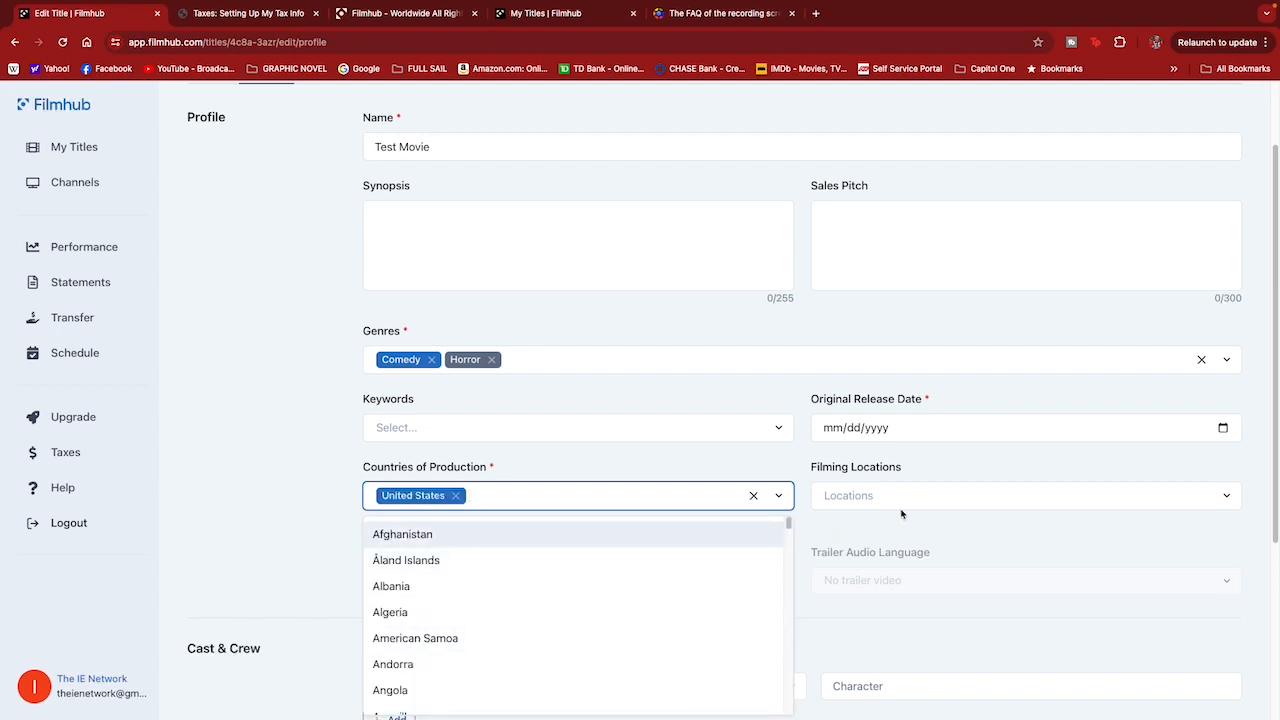
click(1004, 516)
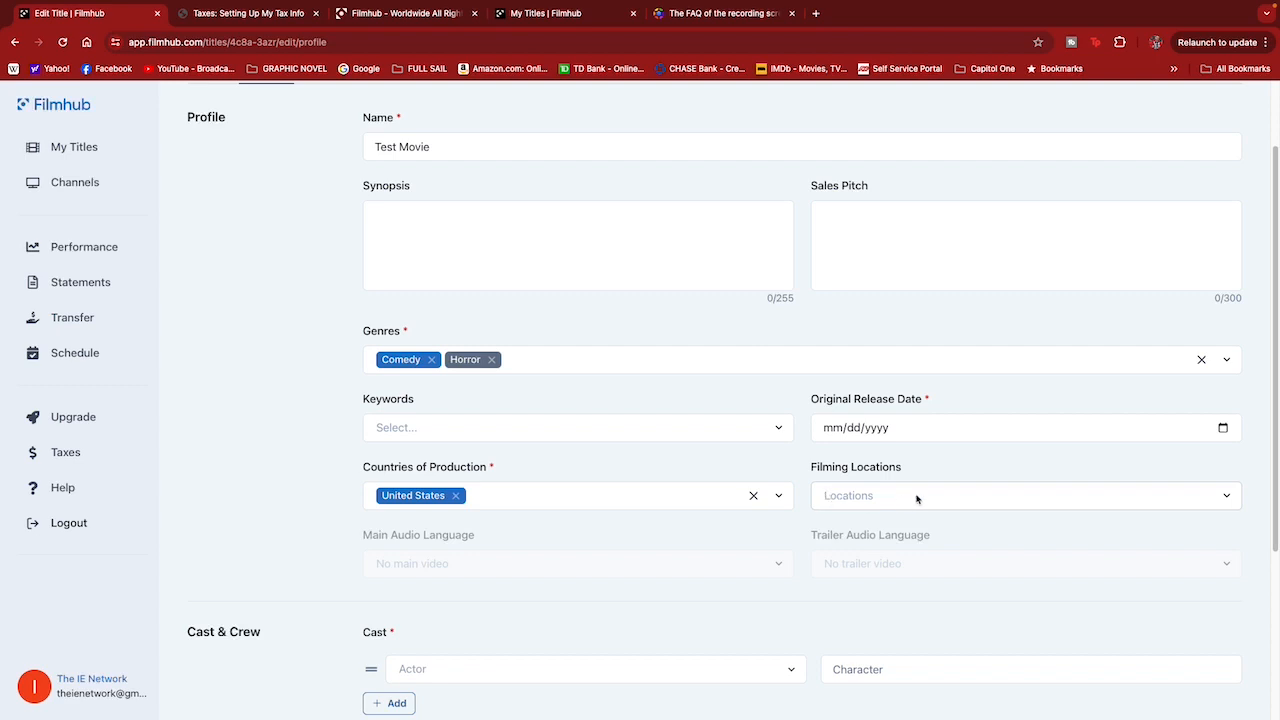
Review the whole profile form, from the movie's name down to the Cast & Crew fields.
scroll(560, 534, down, 3)
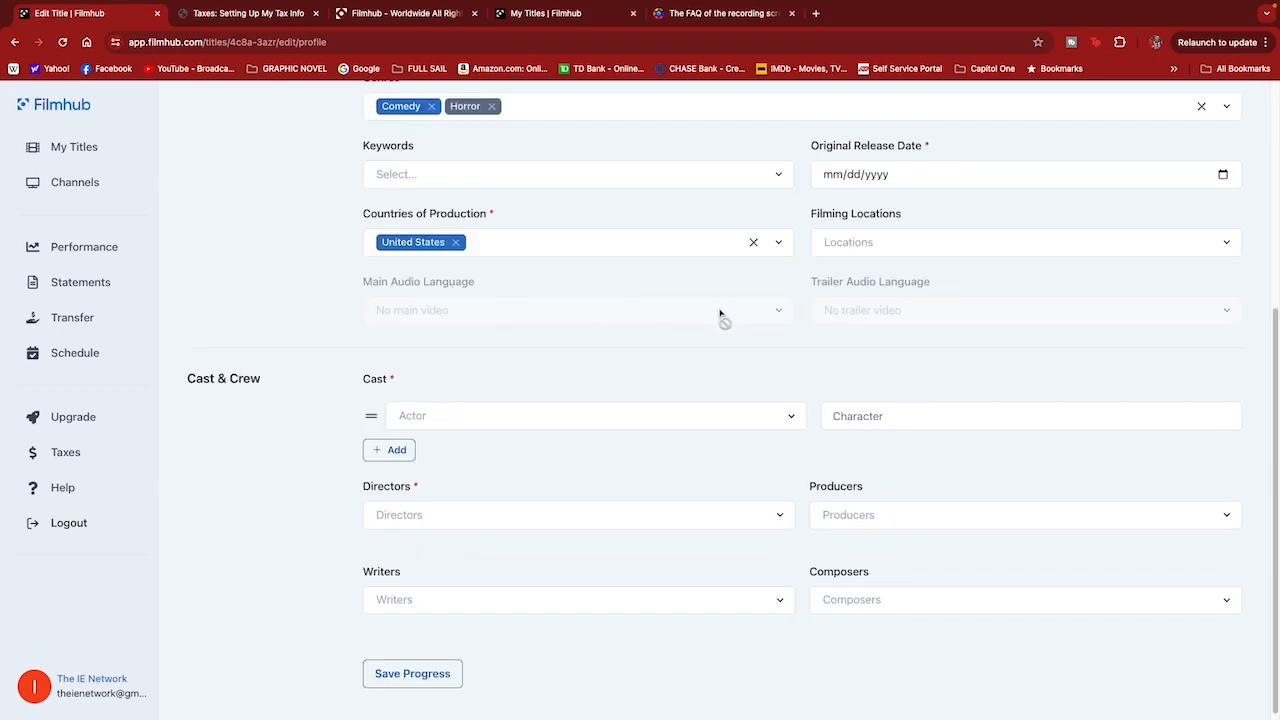
scroll(457, 330, up, 2)
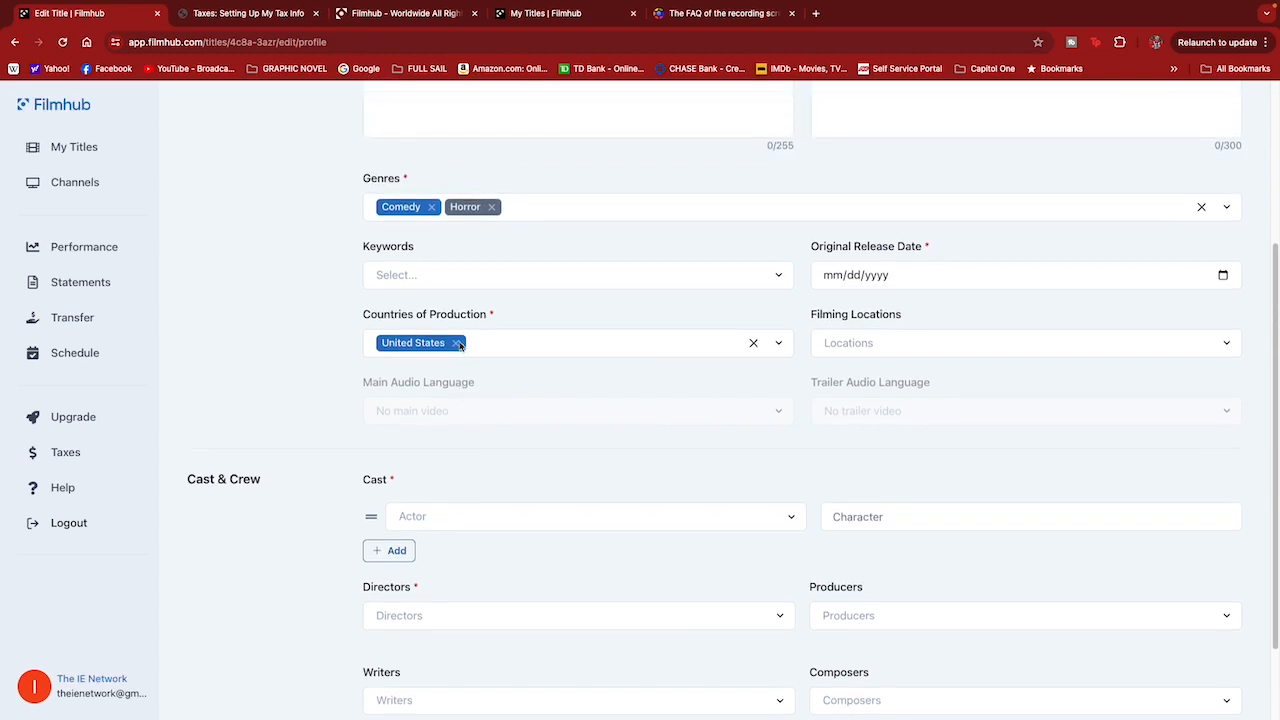
scroll(485, 386, up, 3)
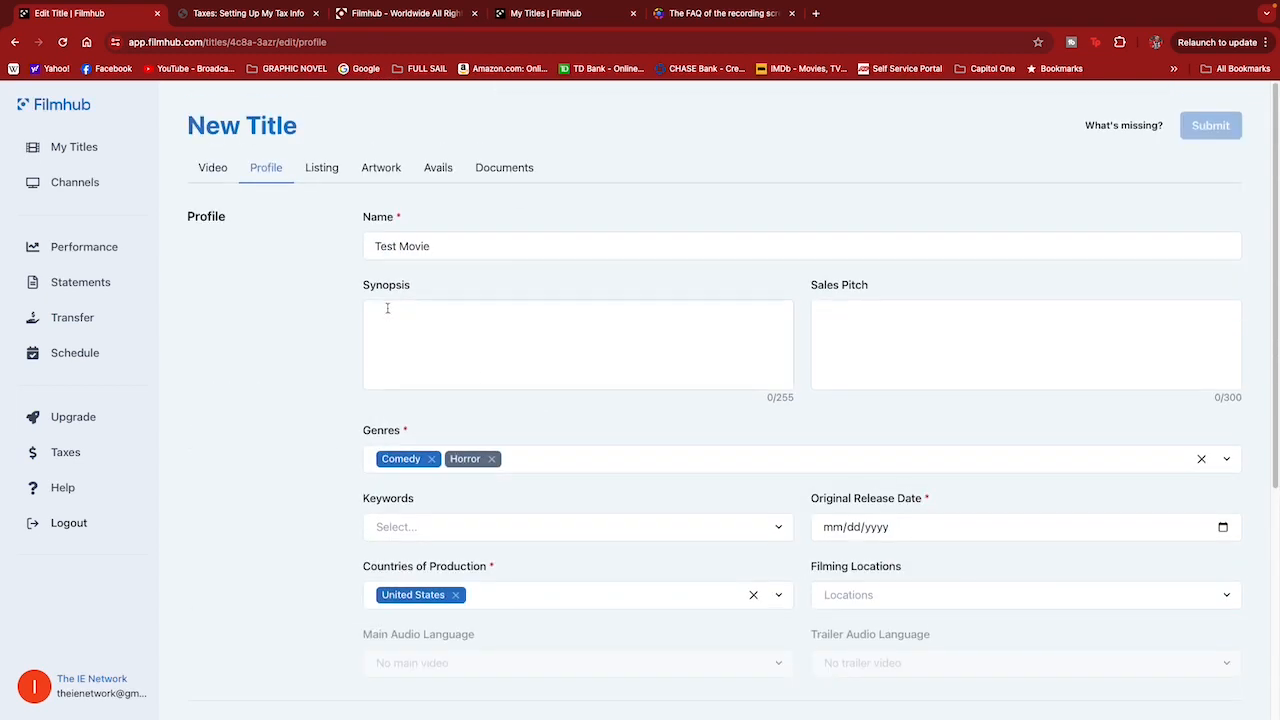
scroll(520, 452, down, 2)
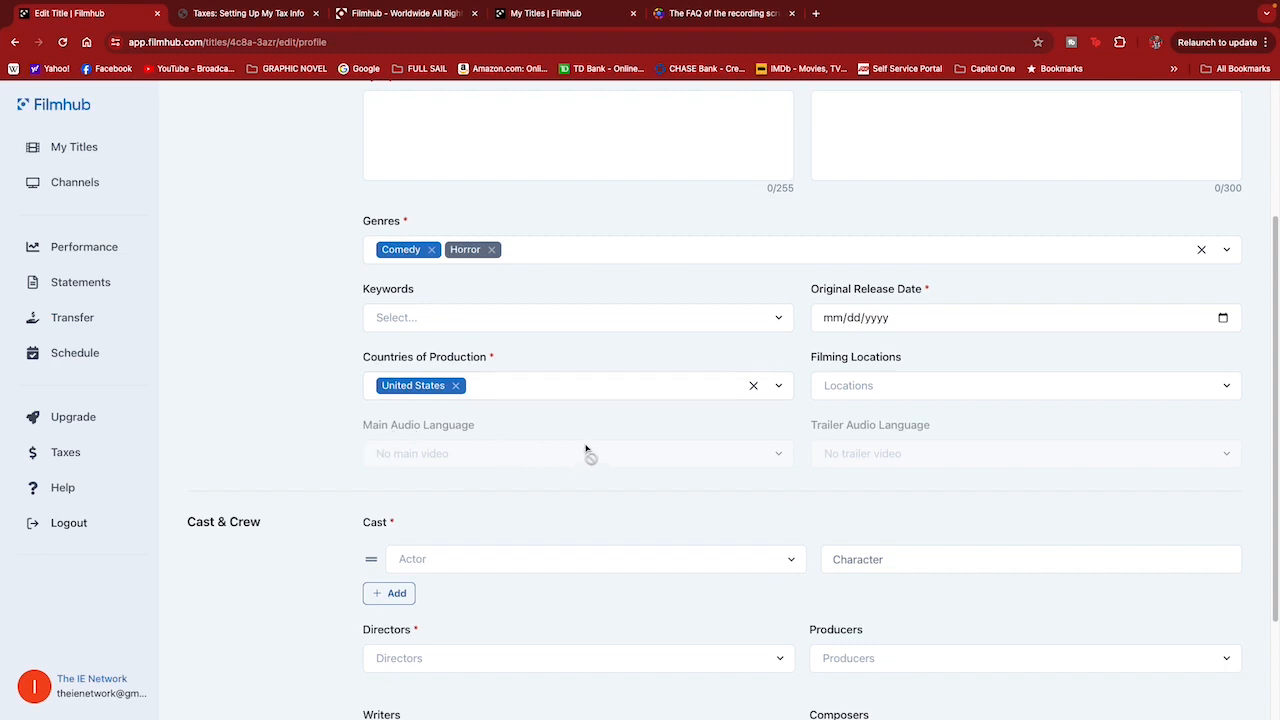
scroll(558, 444, down, 1)
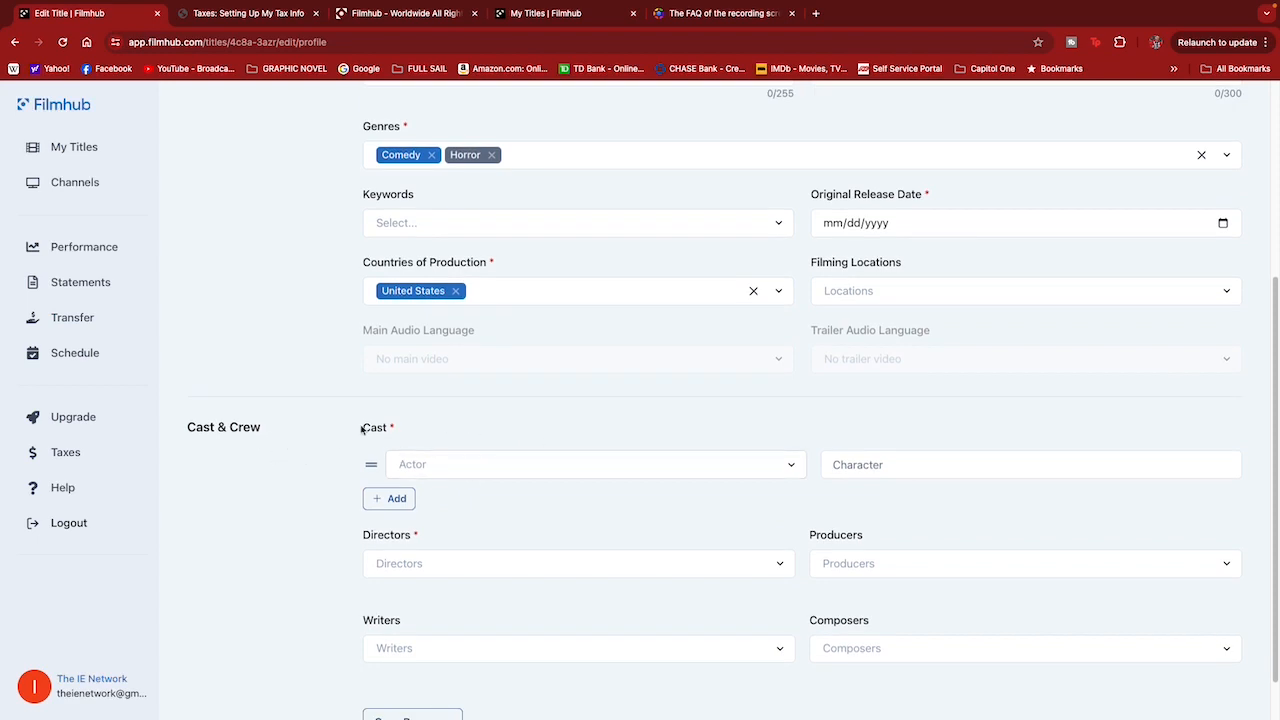
Add a second cast row to the movie's Cast & Crew details.
scroll(557, 422, down, 1)
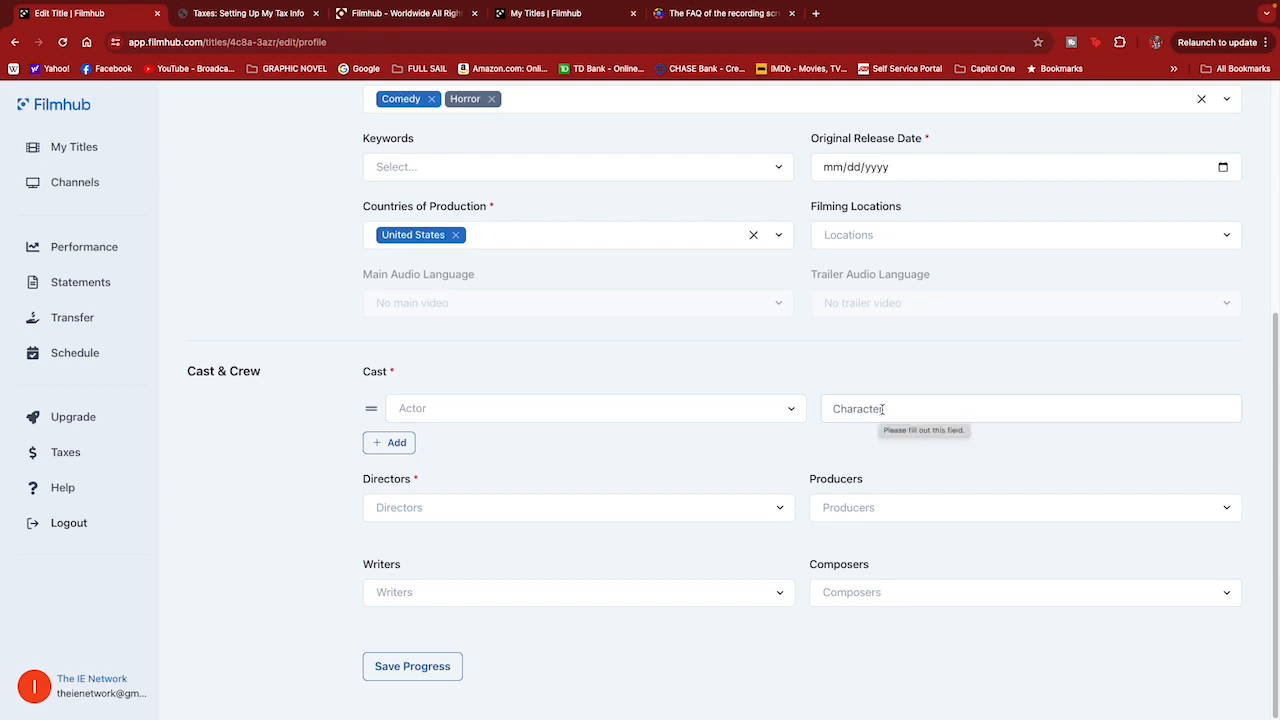
click(388, 443)
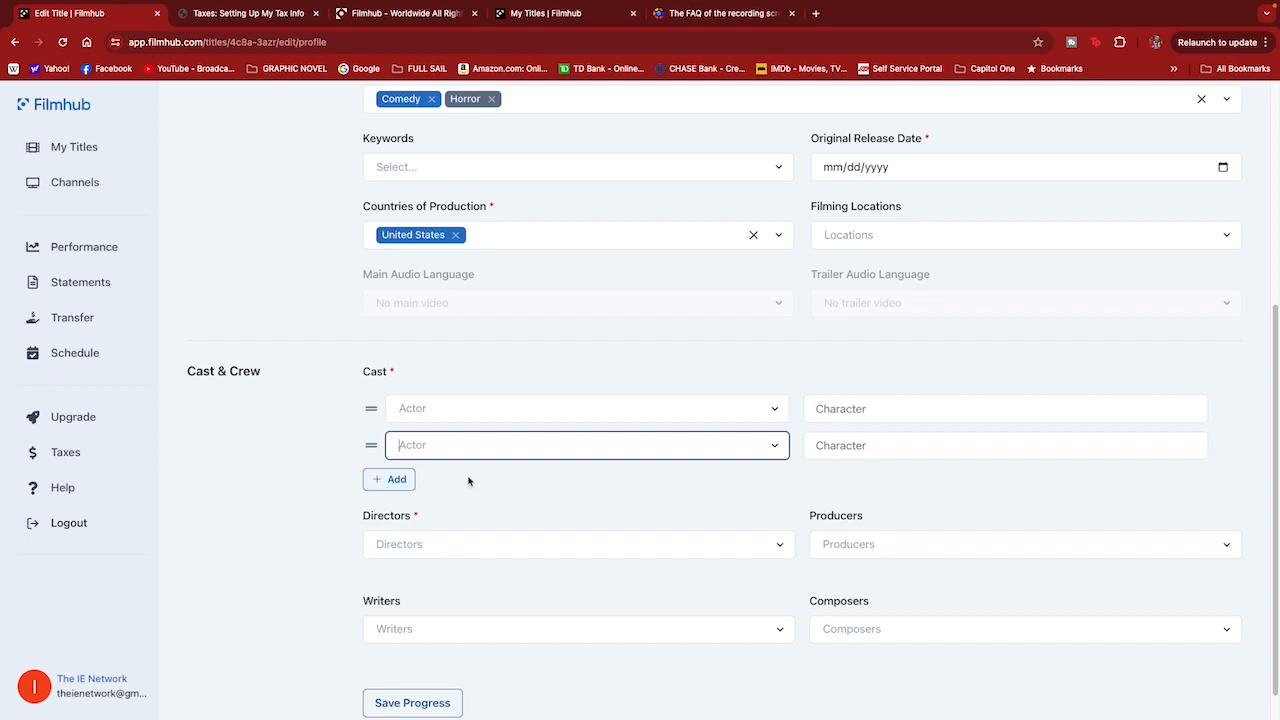
scroll(468, 481, down, 1)
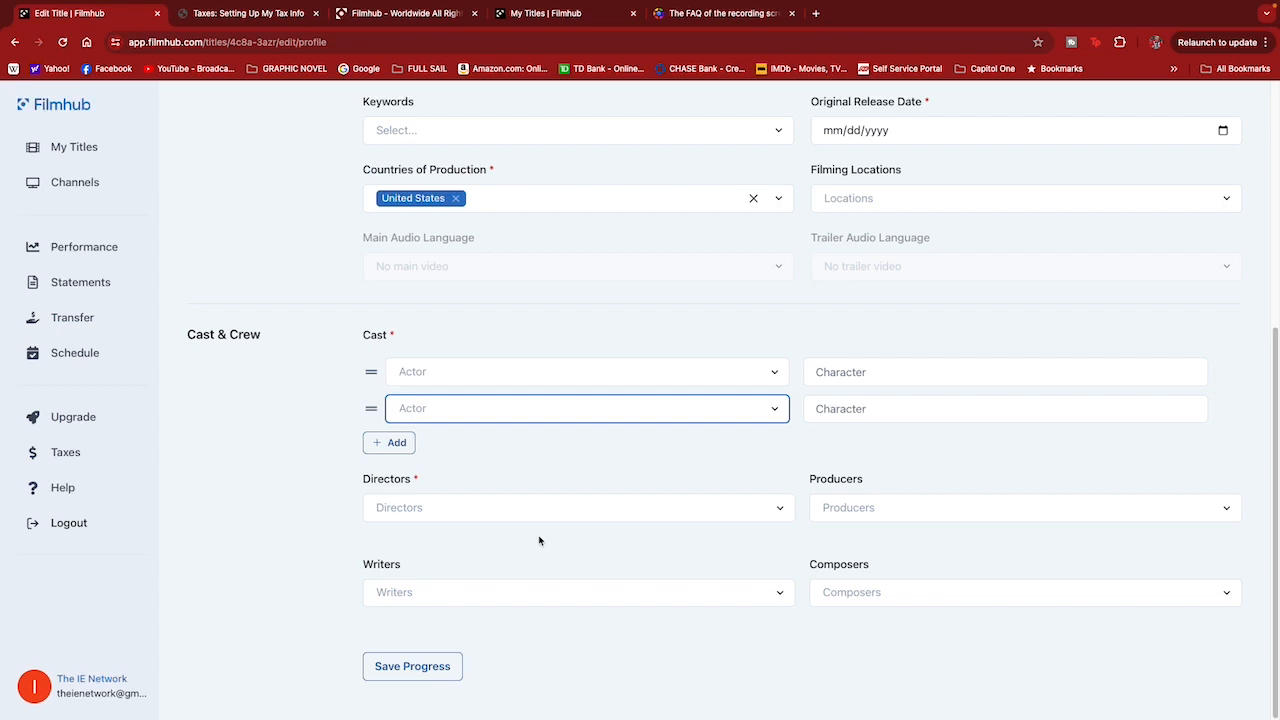
Try to save the profile, and set the movie's original release date to 05/22/2024.
click(407, 666)
scroll(874, 309, up, 3)
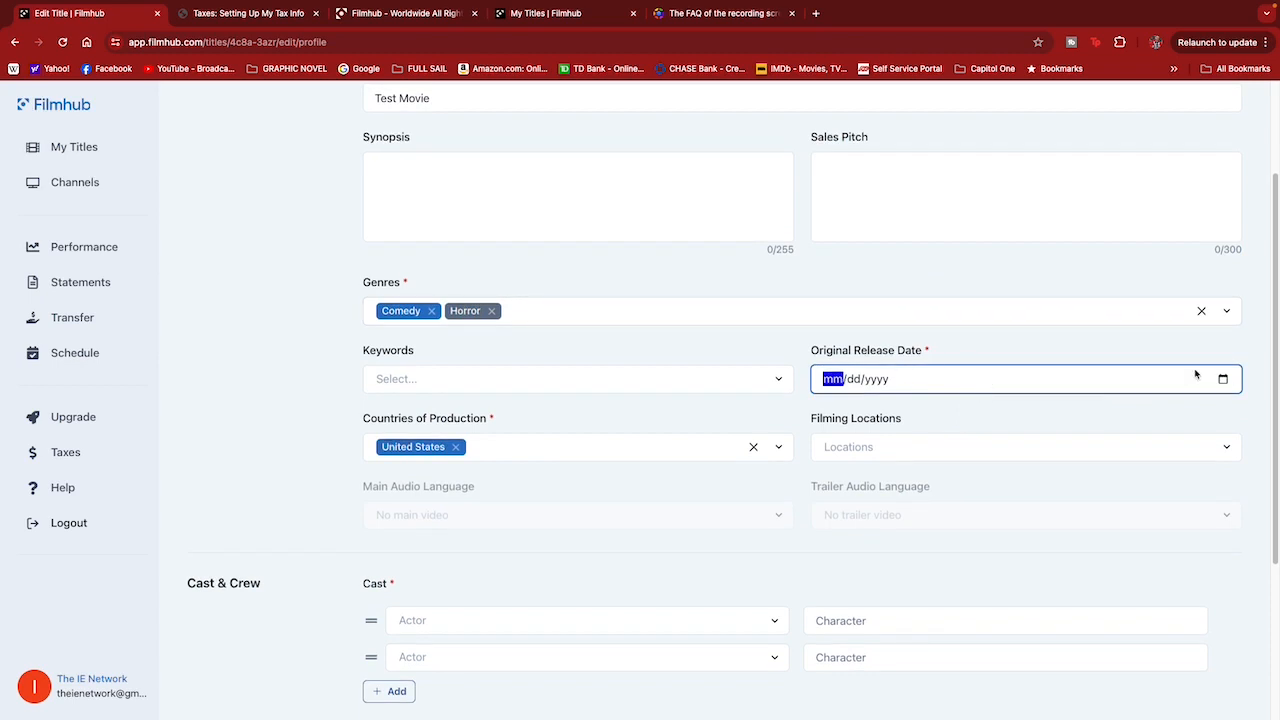
click(1222, 381)
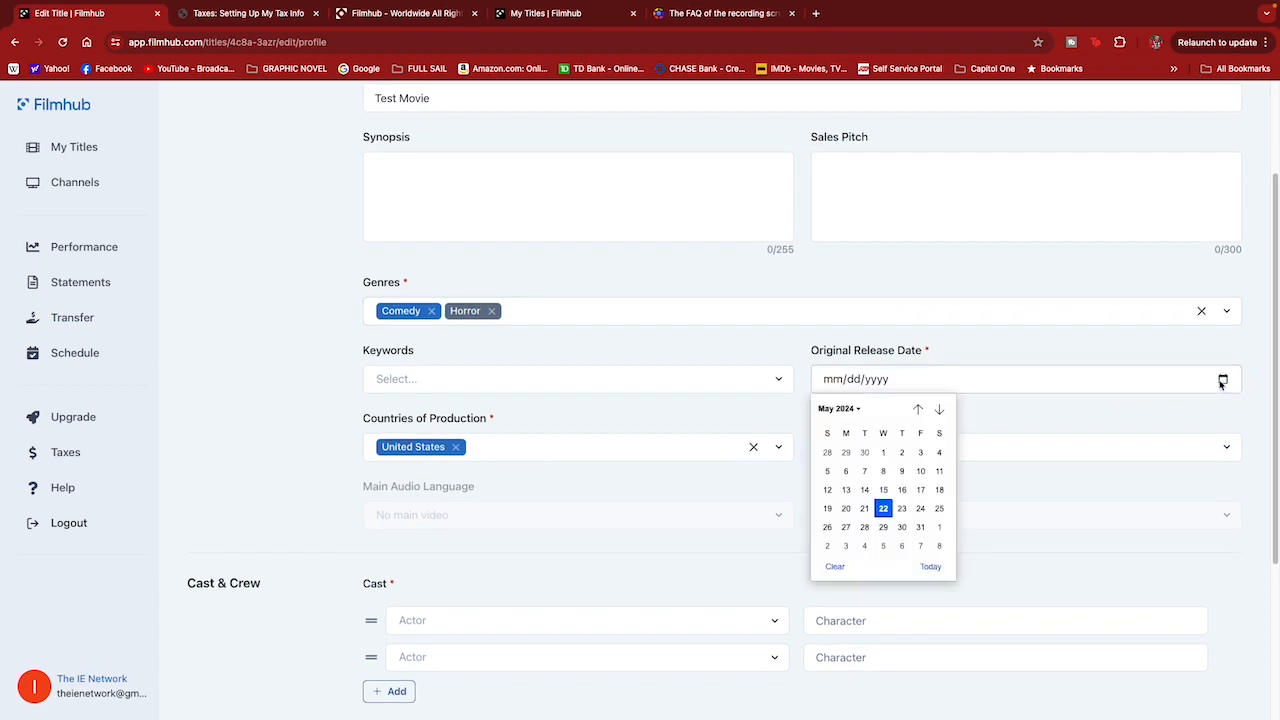
click(885, 510)
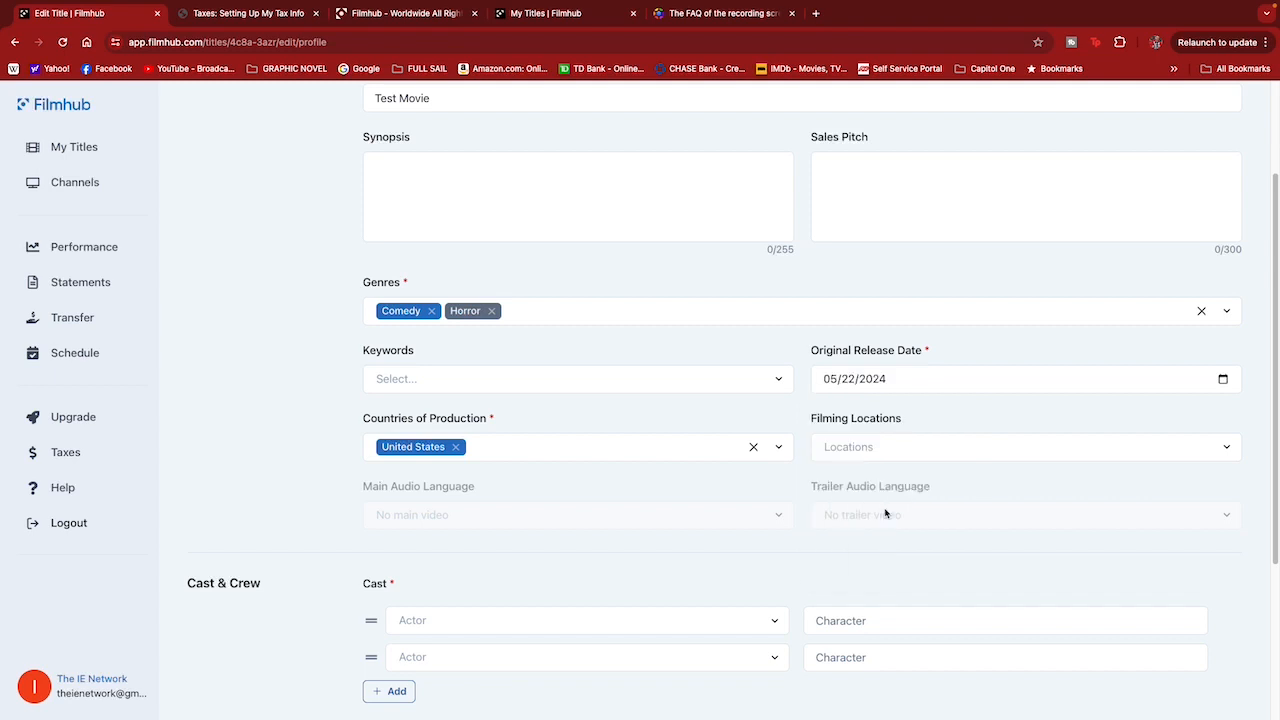
Try to save the profile again, and remove the second empty cast row.
scroll(542, 580, down, 3)
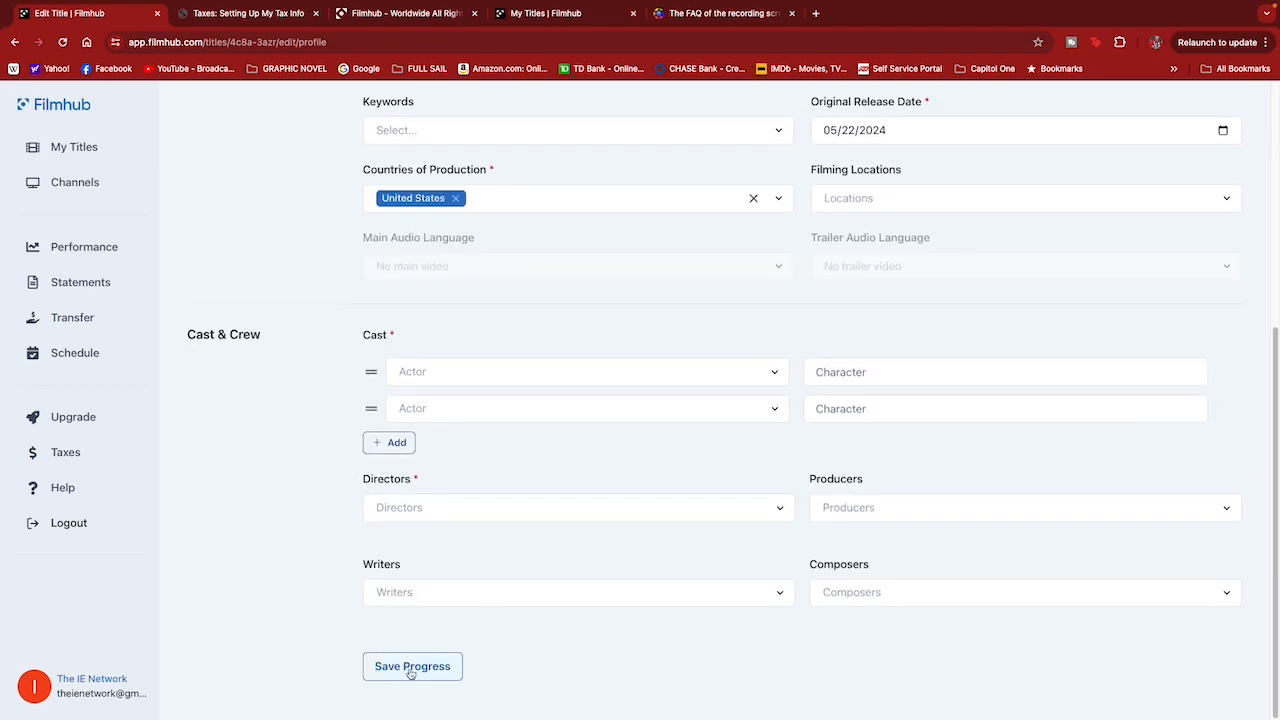
click(396, 671)
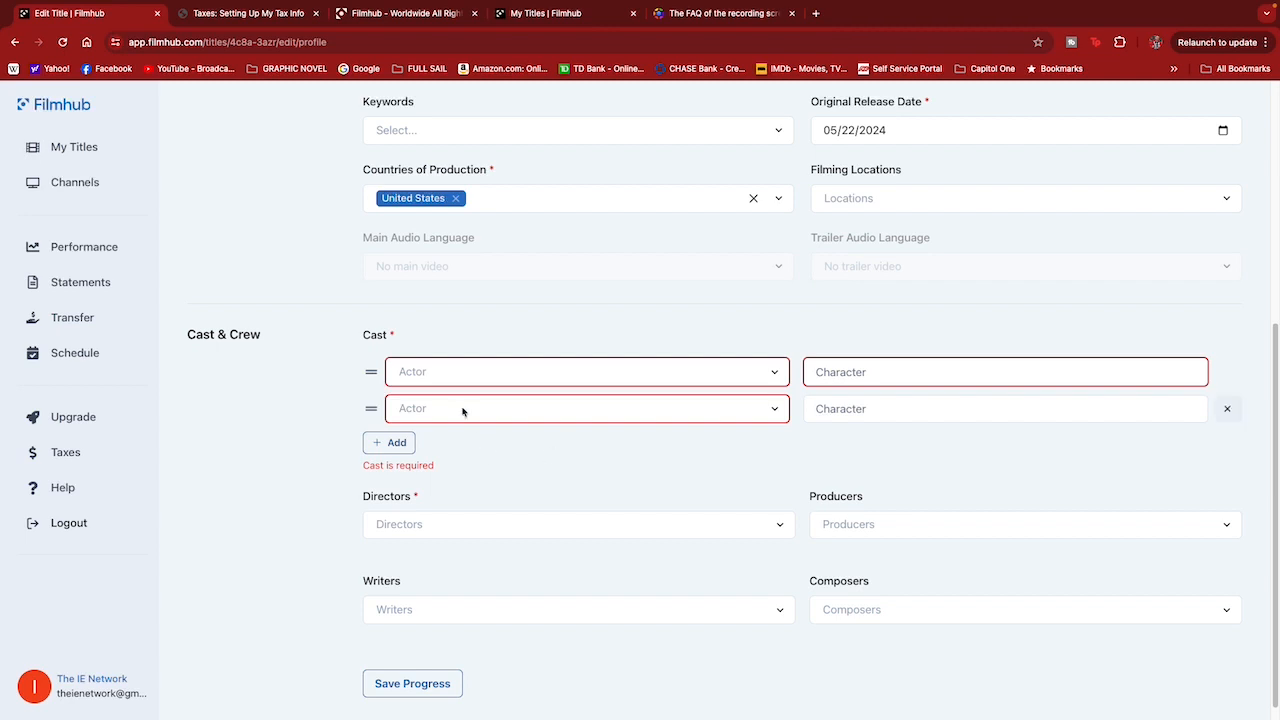
scroll(551, 600, up, 5)
scroll(542, 586, down, 5)
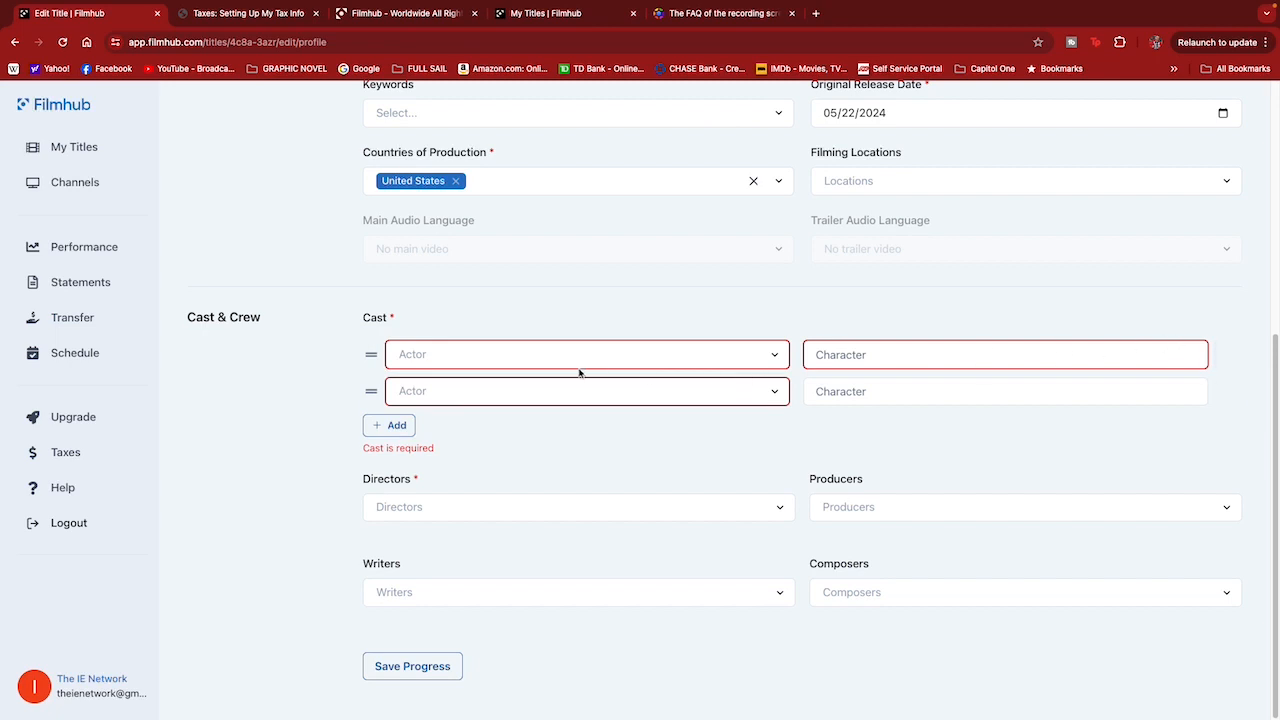
click(1225, 391)
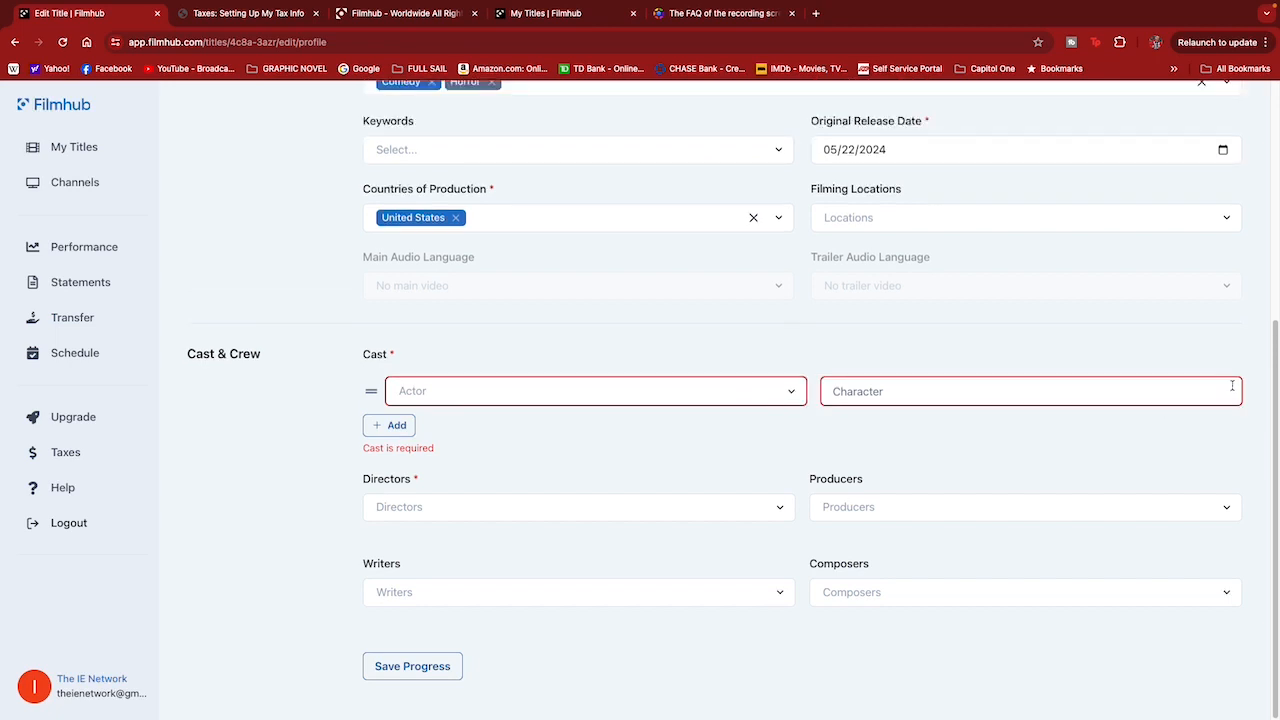
Switch to the title's Listing section, discarding the unsaved profile changes.
scroll(500, 446, up, 5)
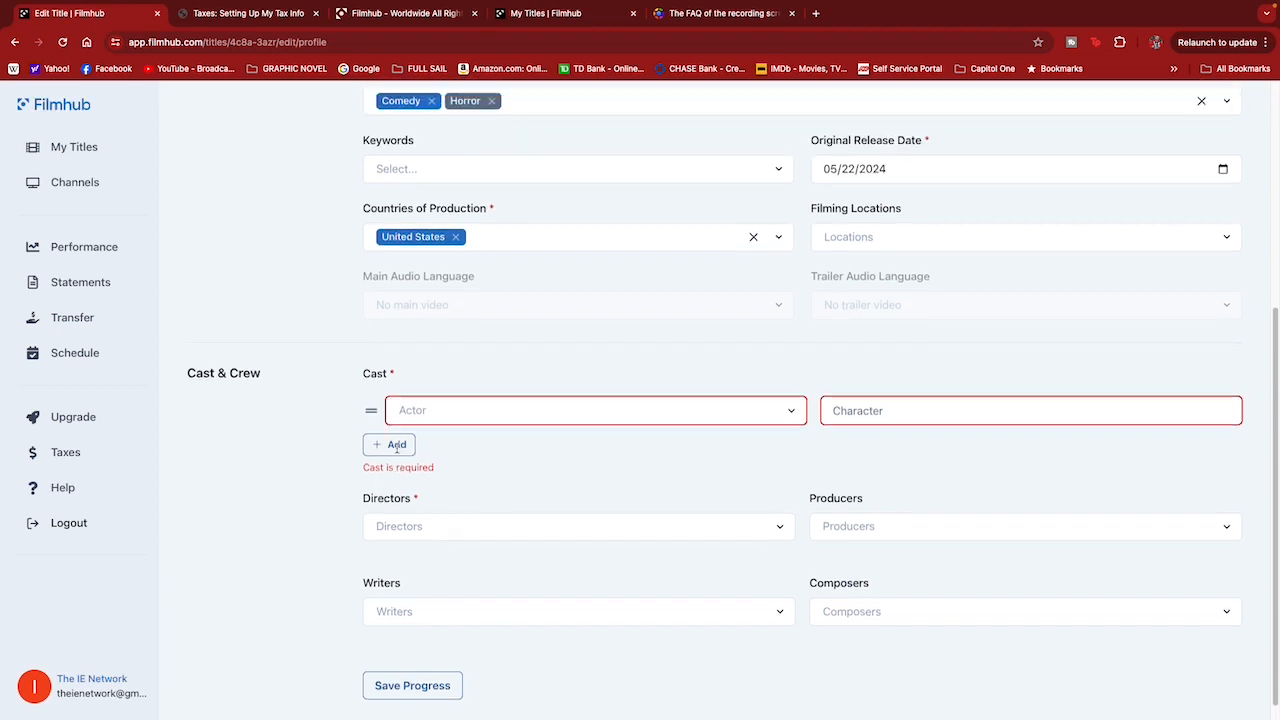
click(327, 178)
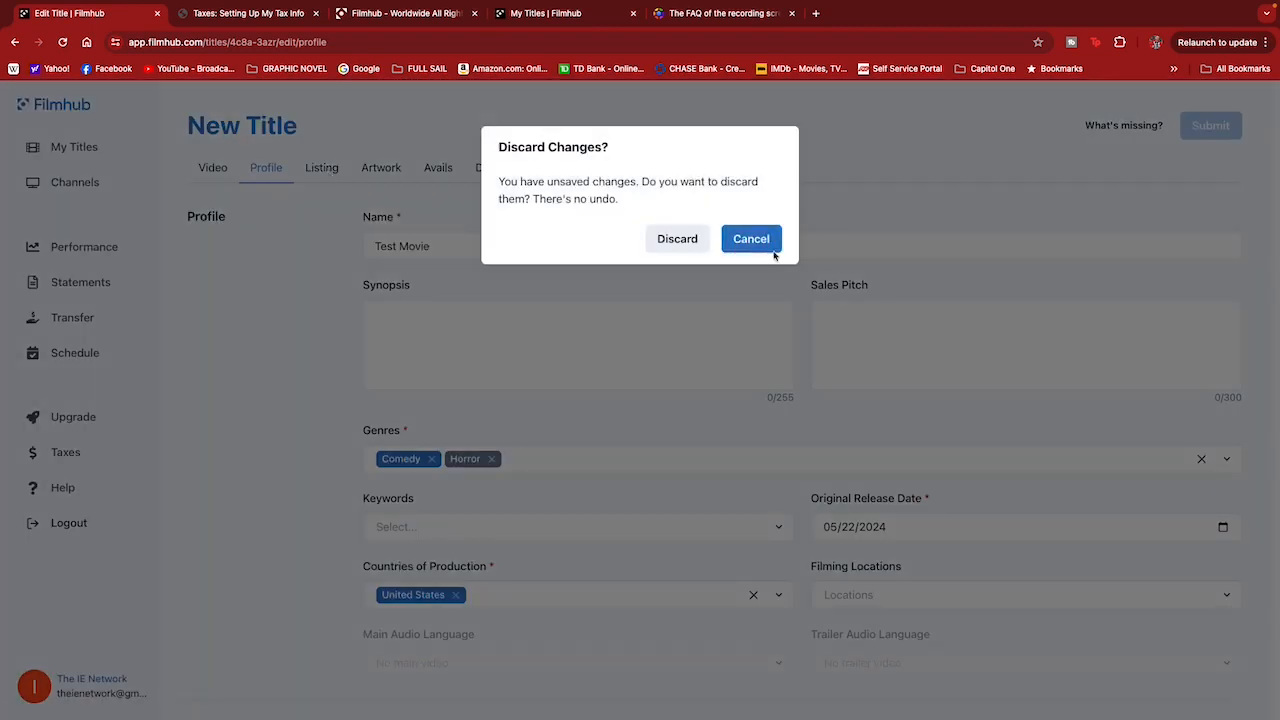
click(679, 244)
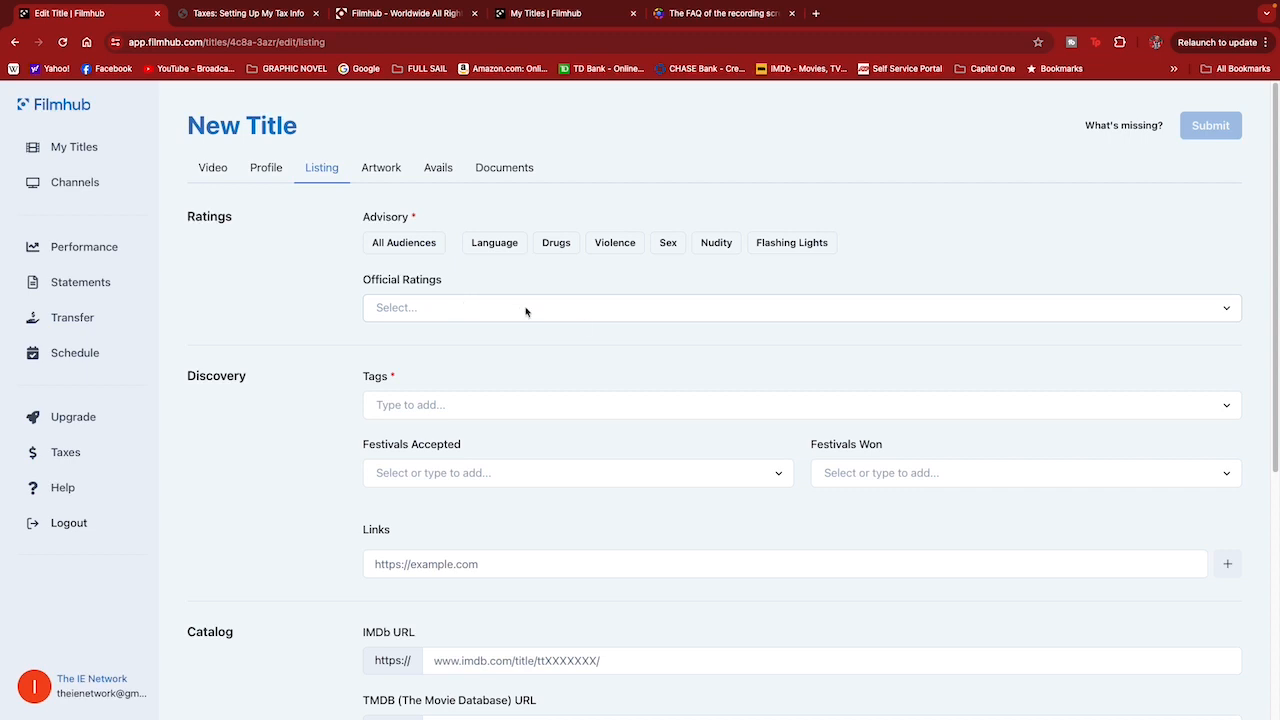
Examine the Listing form's official rating options, tags, festivals, links and catalog fields, leaving them all empty.
click(1220, 311)
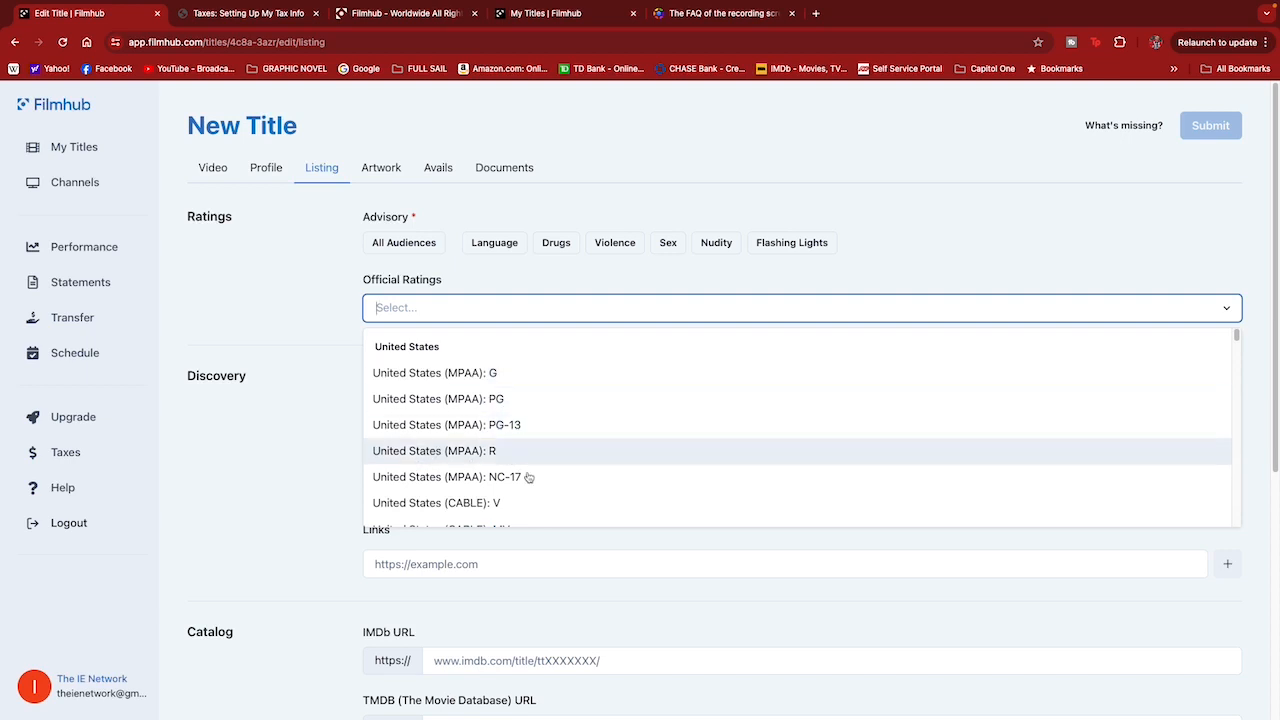
click(403, 259)
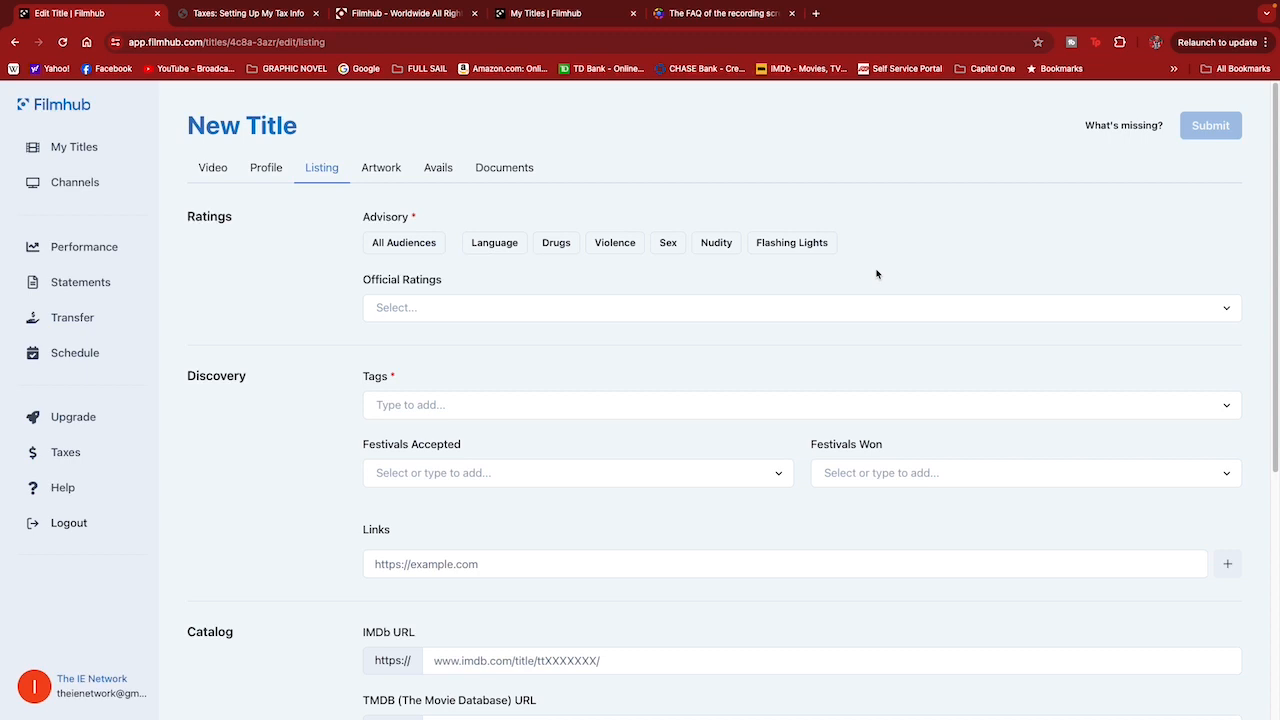
scroll(240, 409, down, 3)
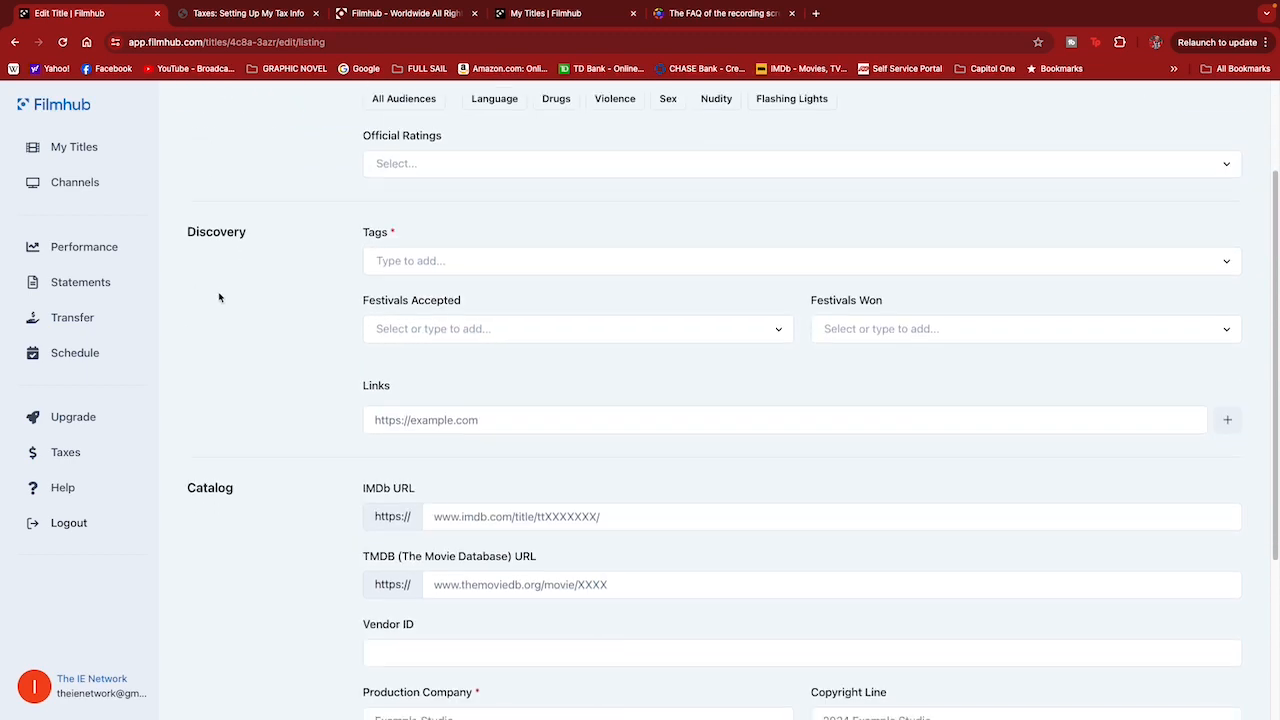
click(415, 265)
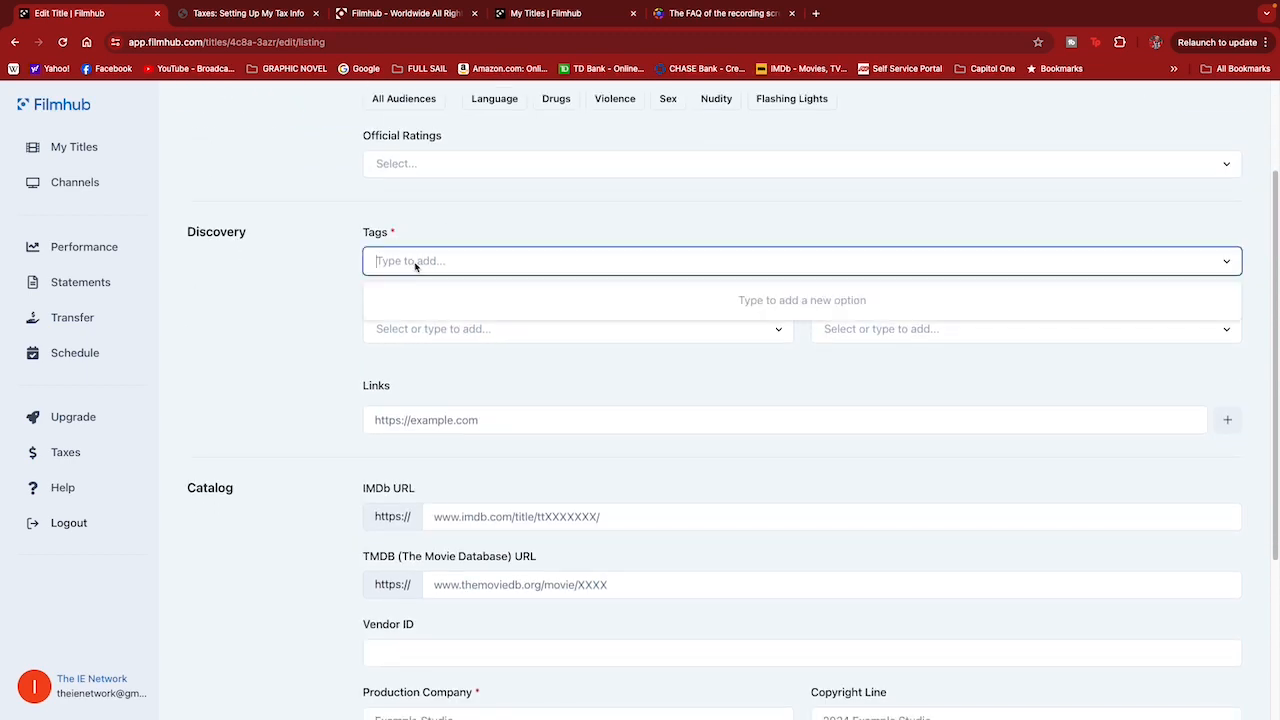
click(472, 229)
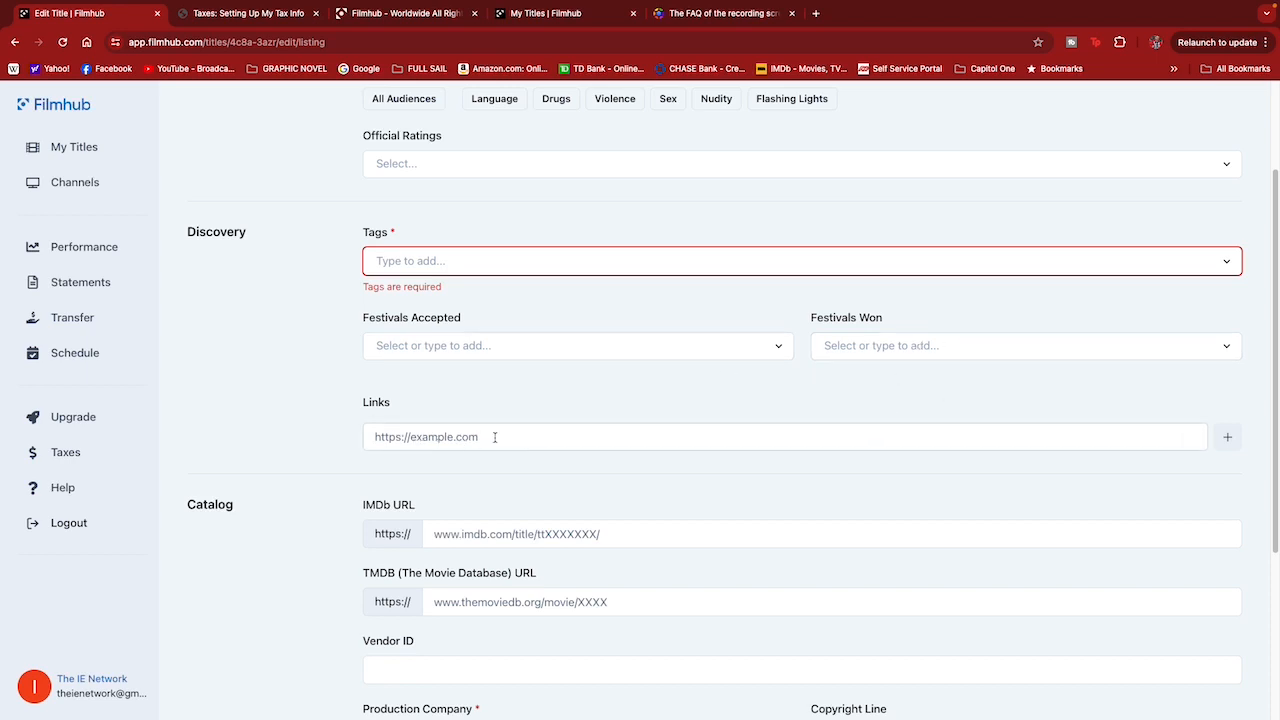
scroll(486, 414, down, 2)
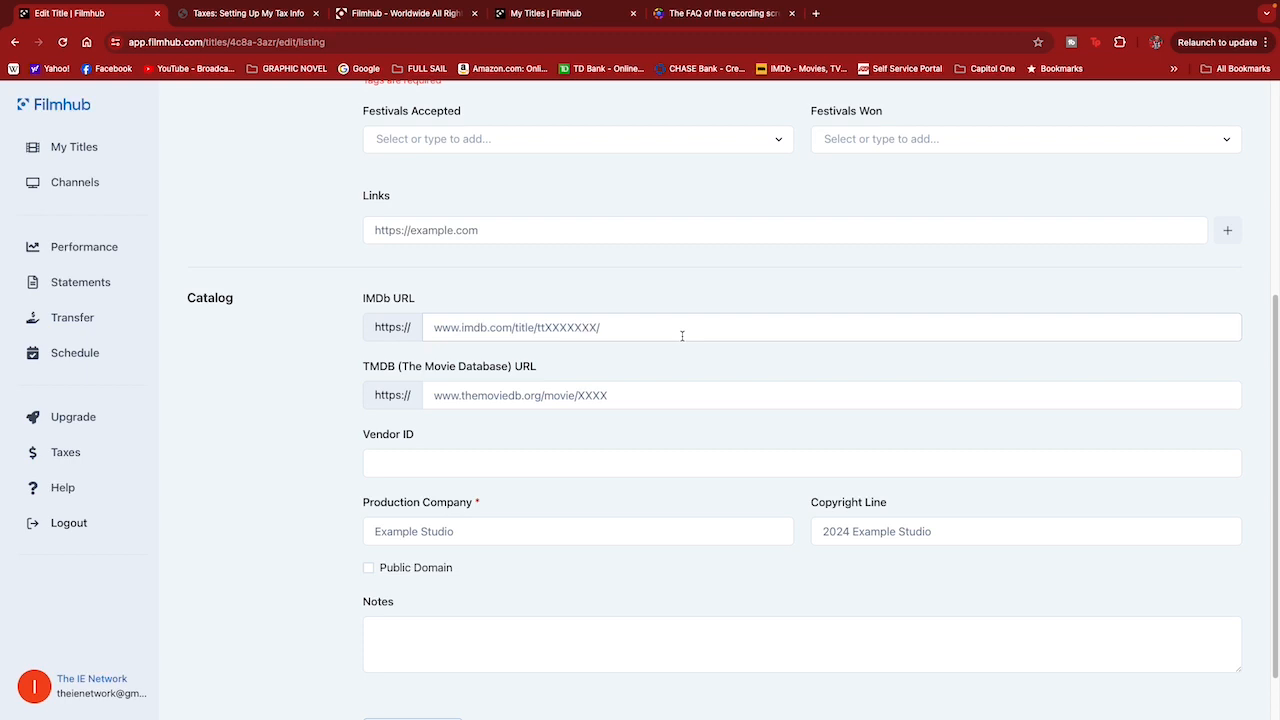
click(606, 364)
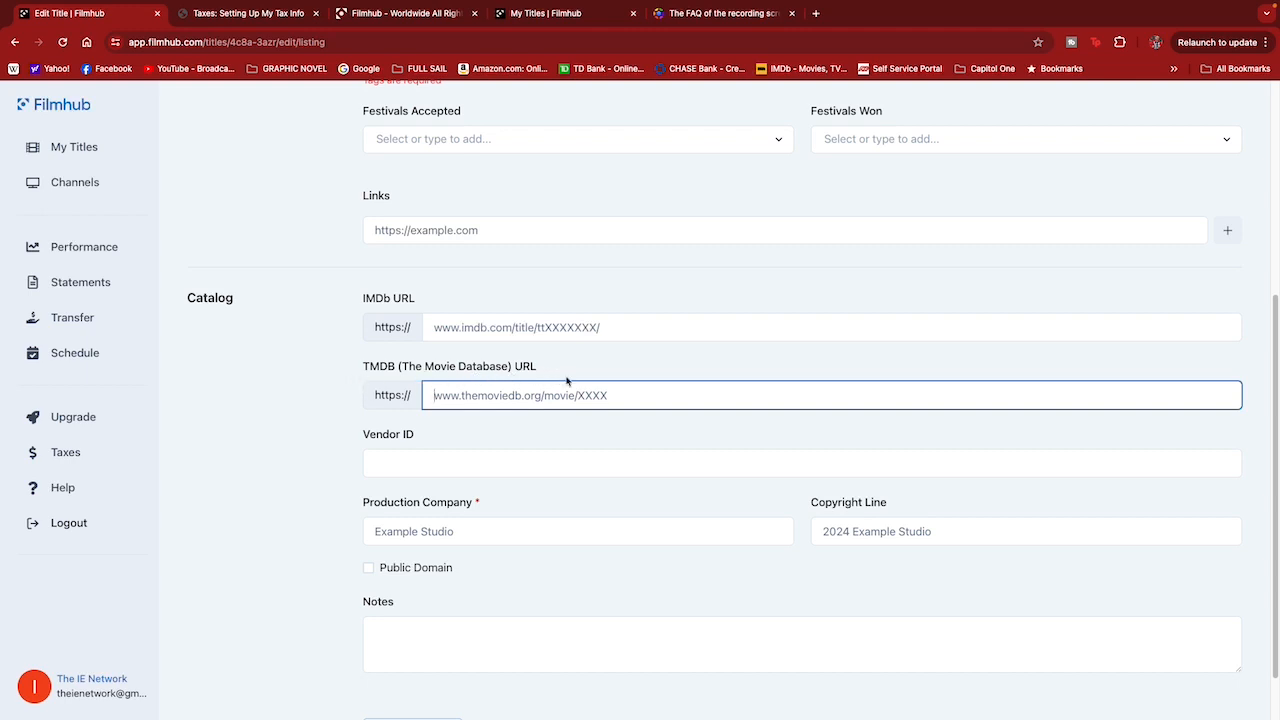
scroll(477, 474, down, 1)
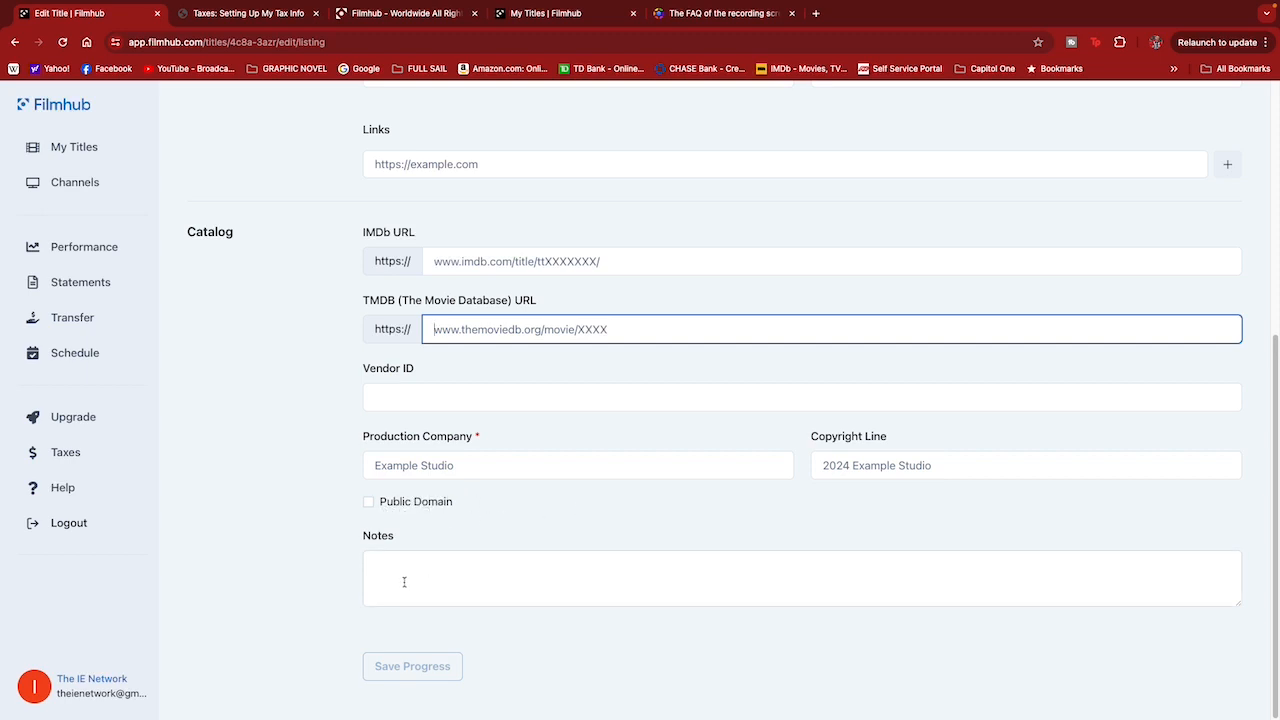
Open the title's Artwork section and review the upload slots for every portrait and landscape format.
scroll(397, 575, up, 4)
click(385, 168)
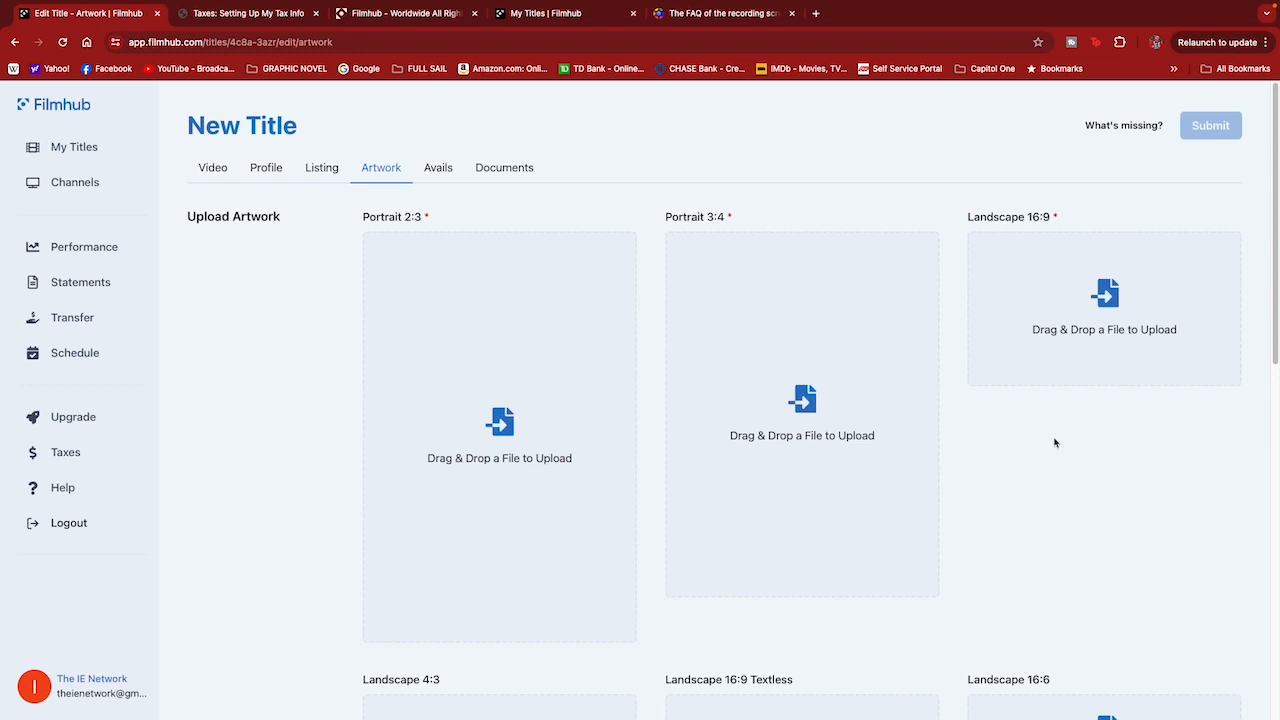
scroll(1050, 440, down, 2)
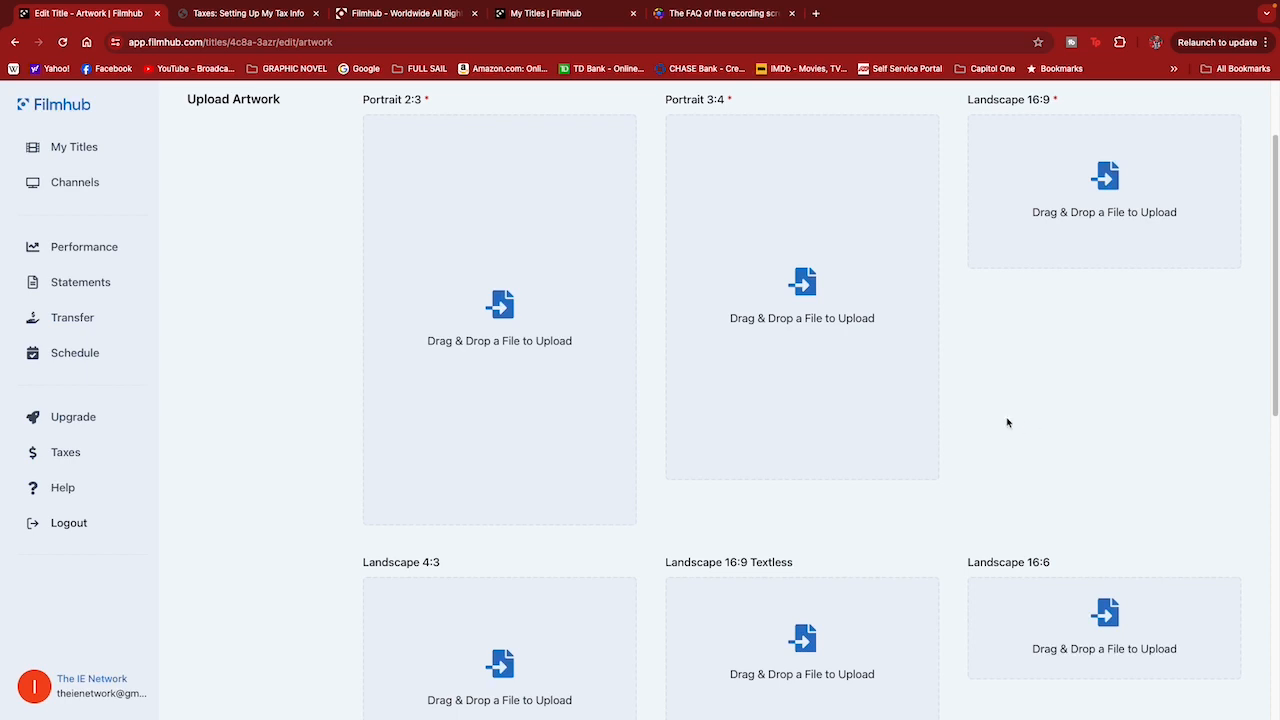
scroll(923, 398, down, 5)
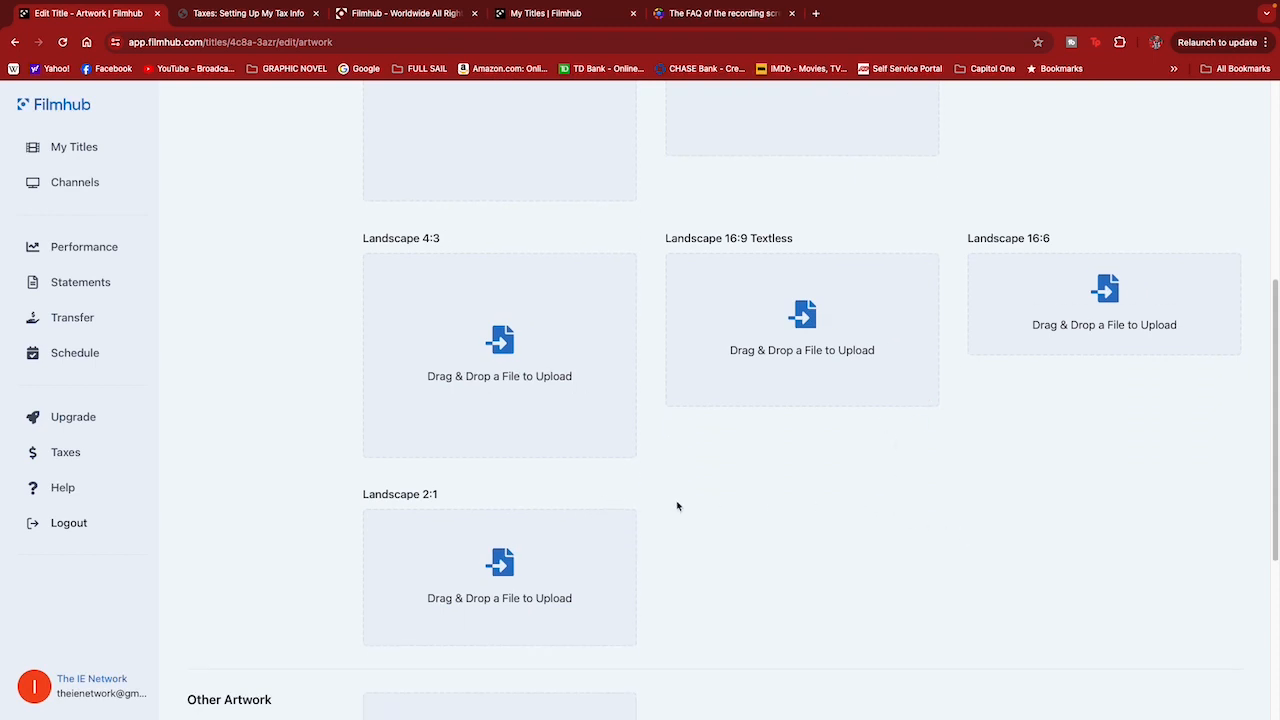
scroll(764, 463, up, 7)
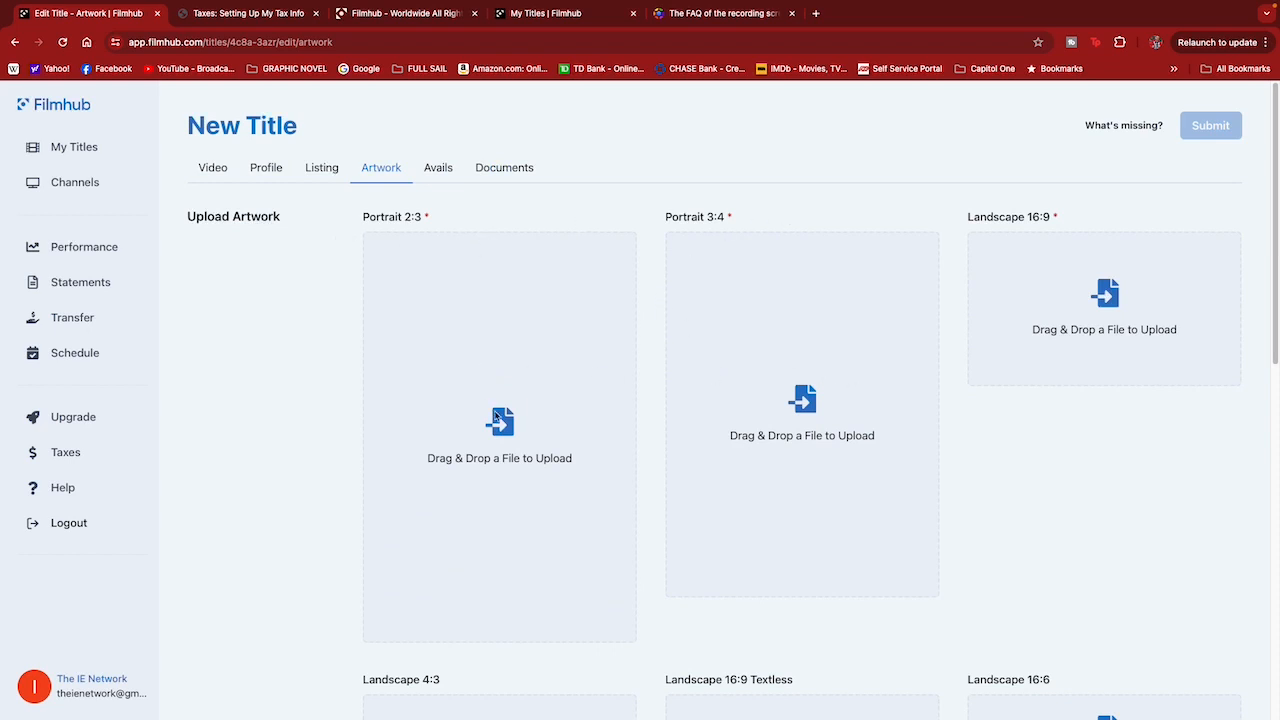
scroll(560, 368, down, 3)
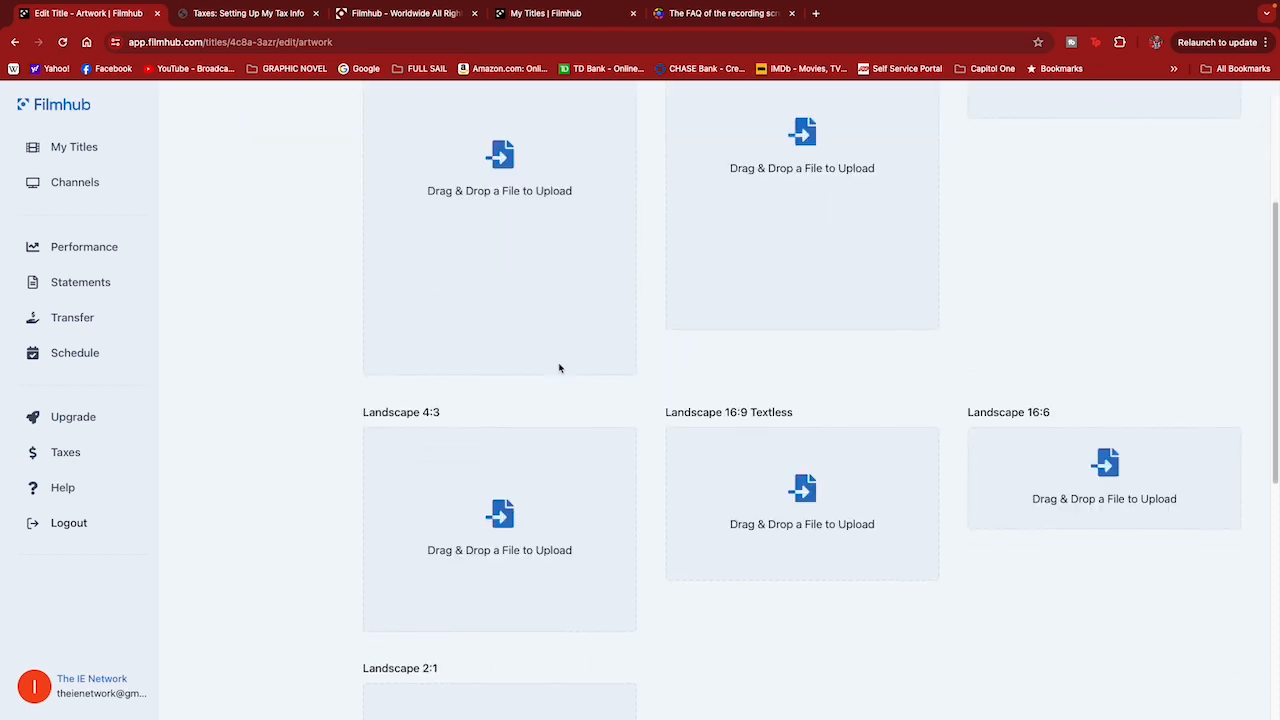
scroll(560, 368, up, 1)
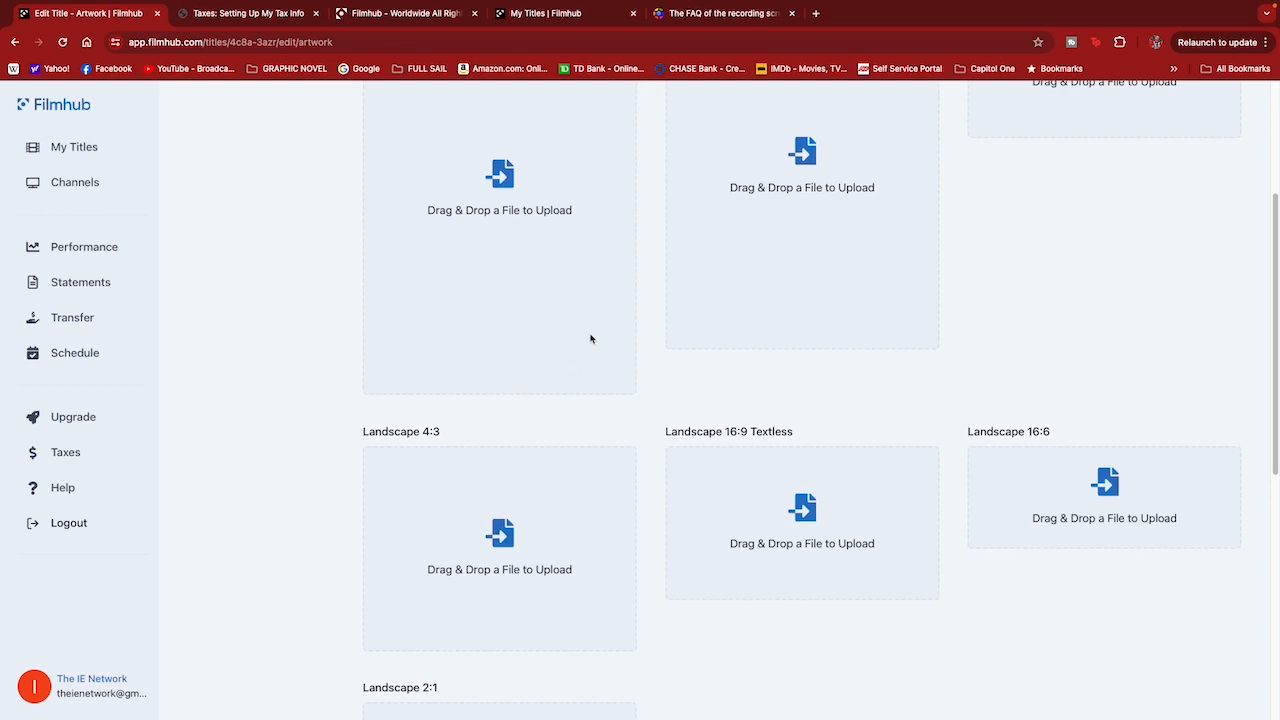
scroll(755, 315, down, 1)
scroll(755, 315, down, 2)
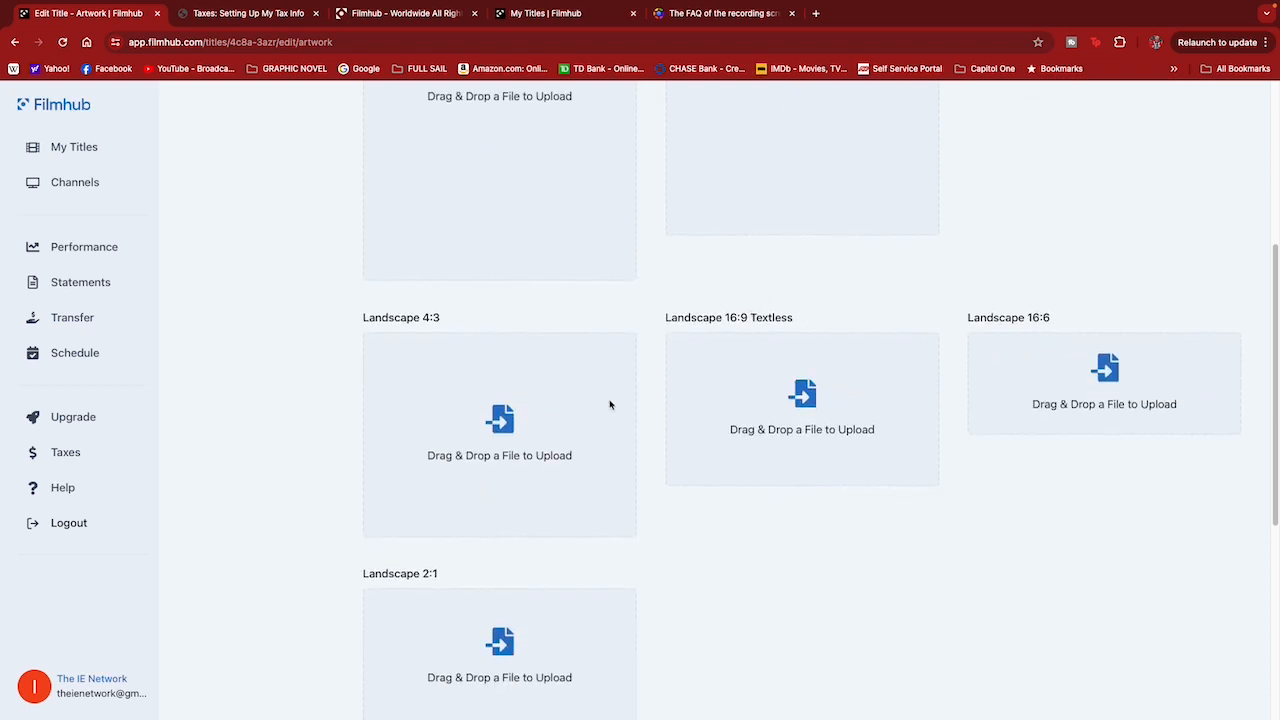
scroll(606, 323, up, 5)
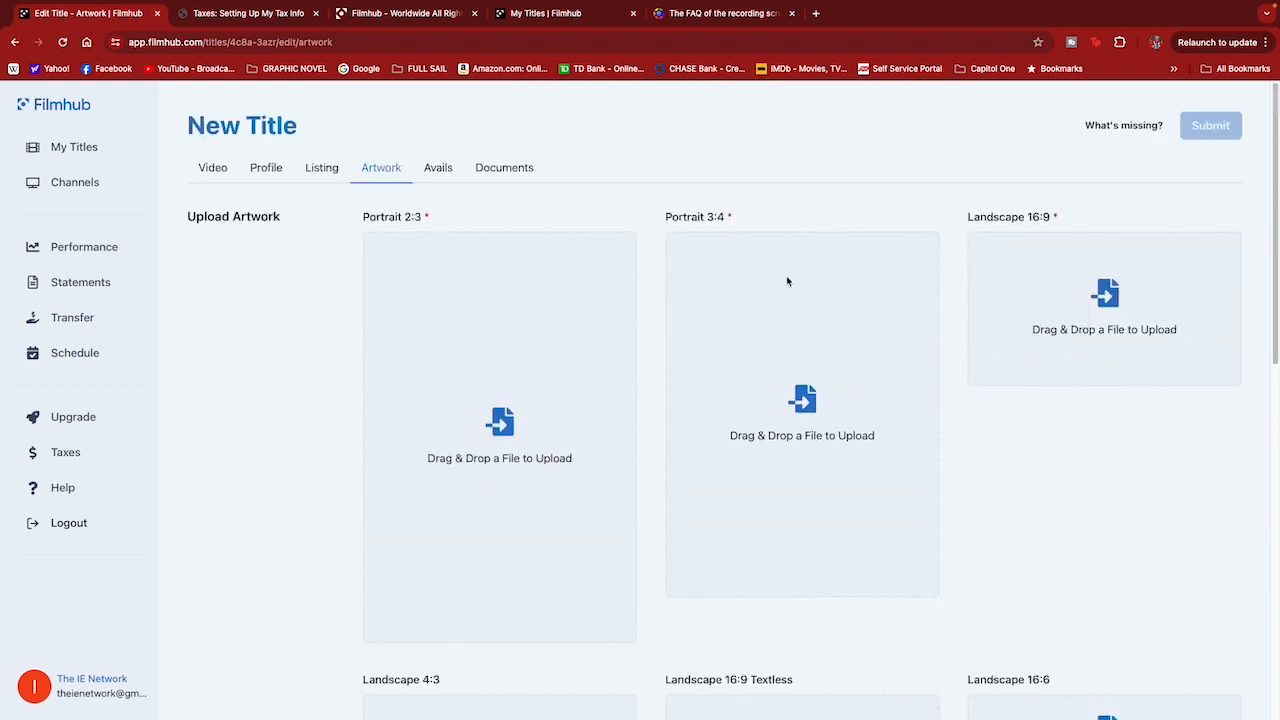
scroll(732, 386, down, 3)
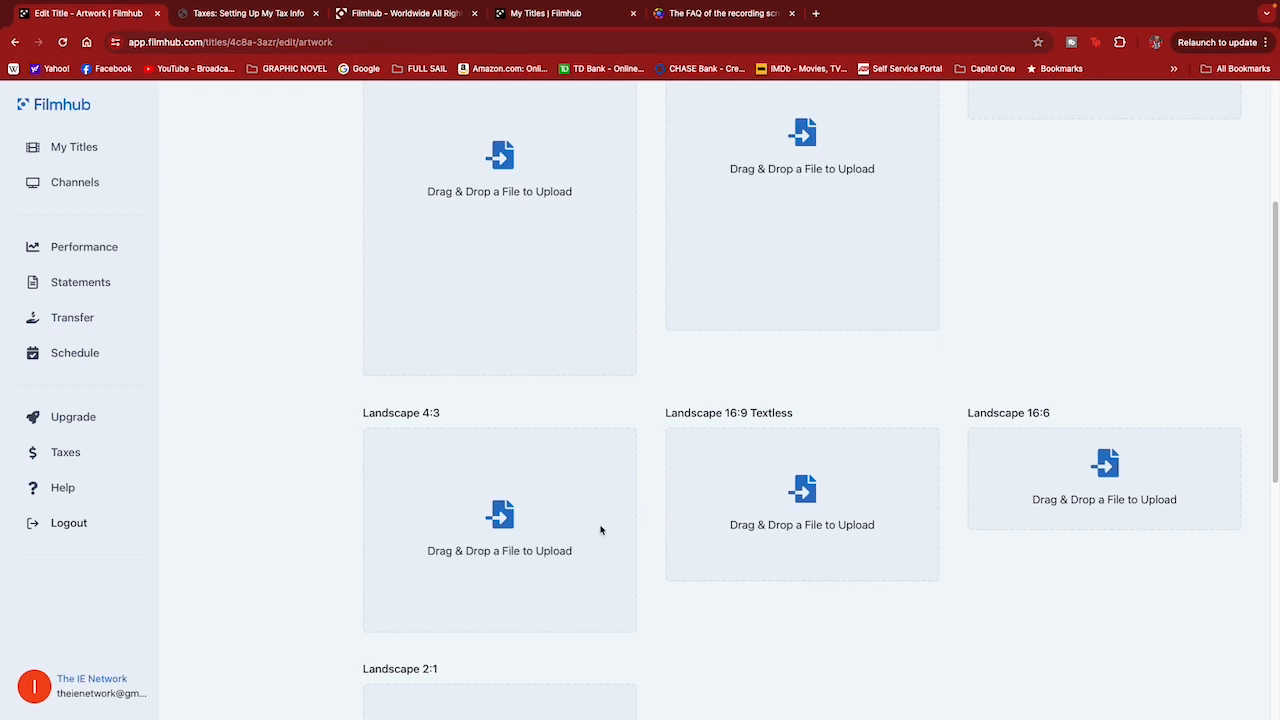
scroll(601, 530, up, 3)
scroll(489, 363, down, 5)
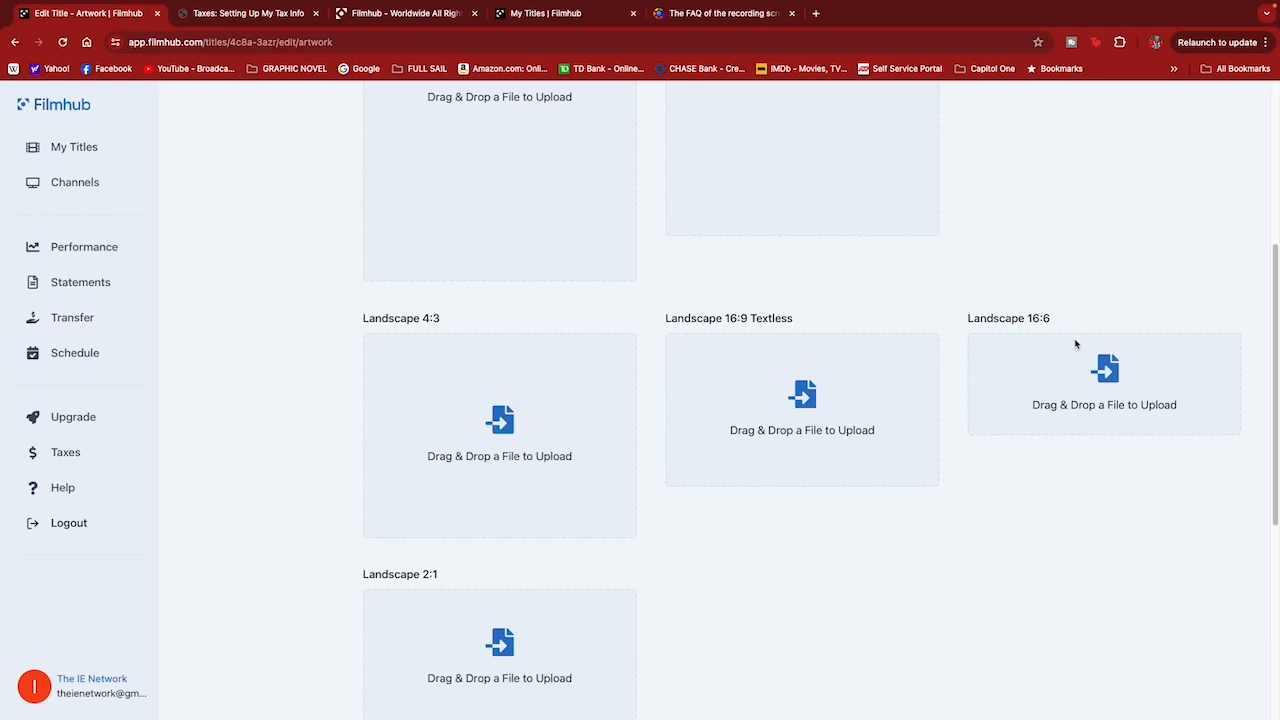
scroll(597, 574, down, 4)
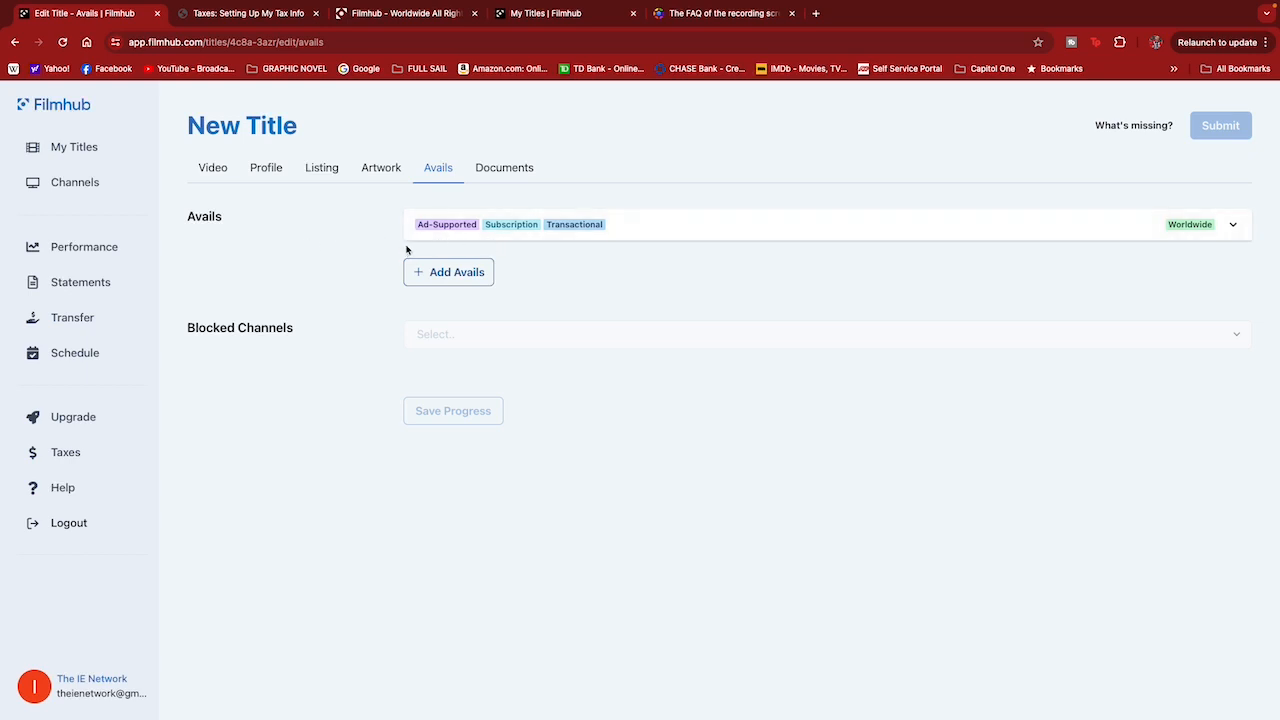
Expand the worldwide avails entry to examine its license types, start and end dates, and country options.
click(1234, 228)
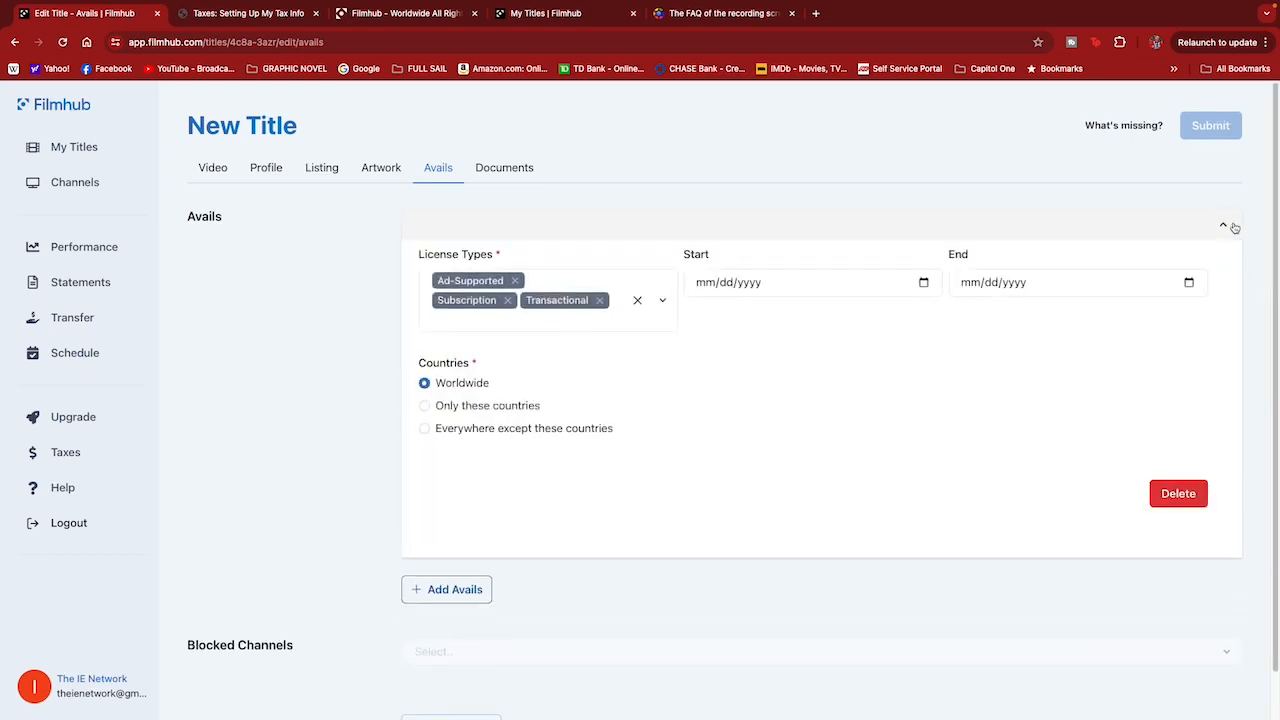
click(1234, 228)
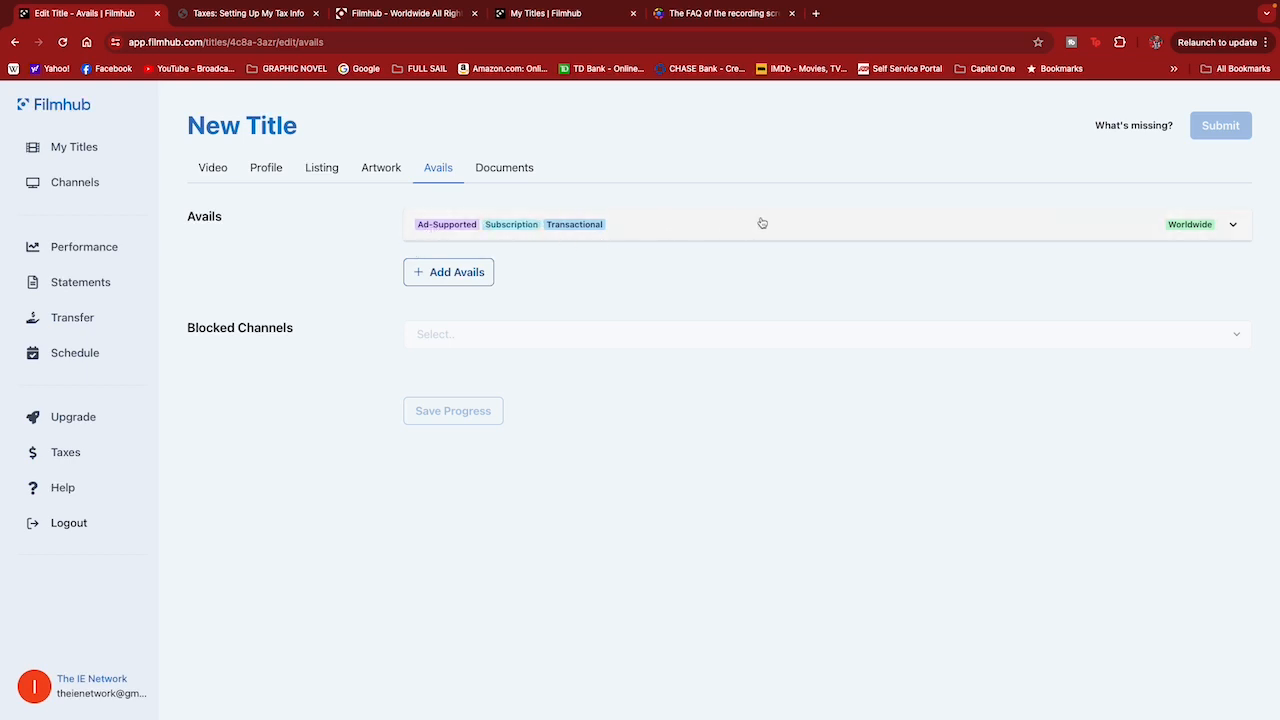
click(1233, 226)
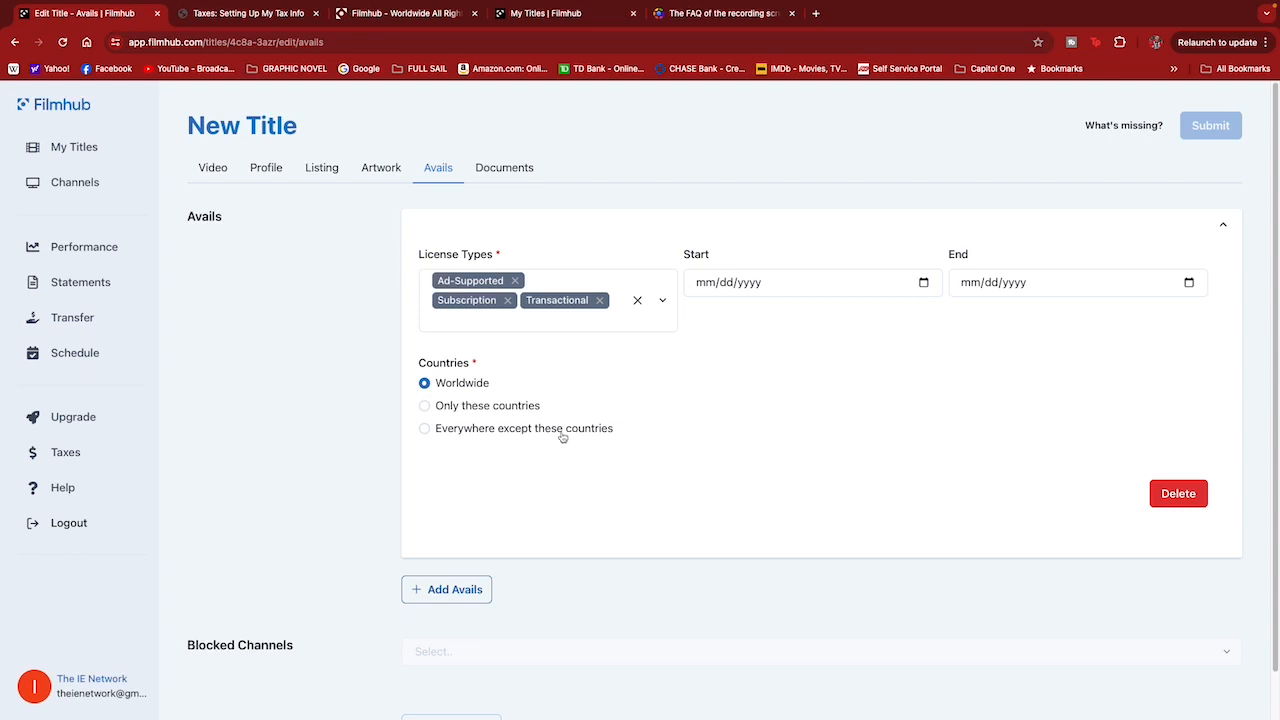
Set the avails countries to everywhere except these countries, and remove North America from the excluded regions.
click(496, 430)
scroll(565, 480, down, 3)
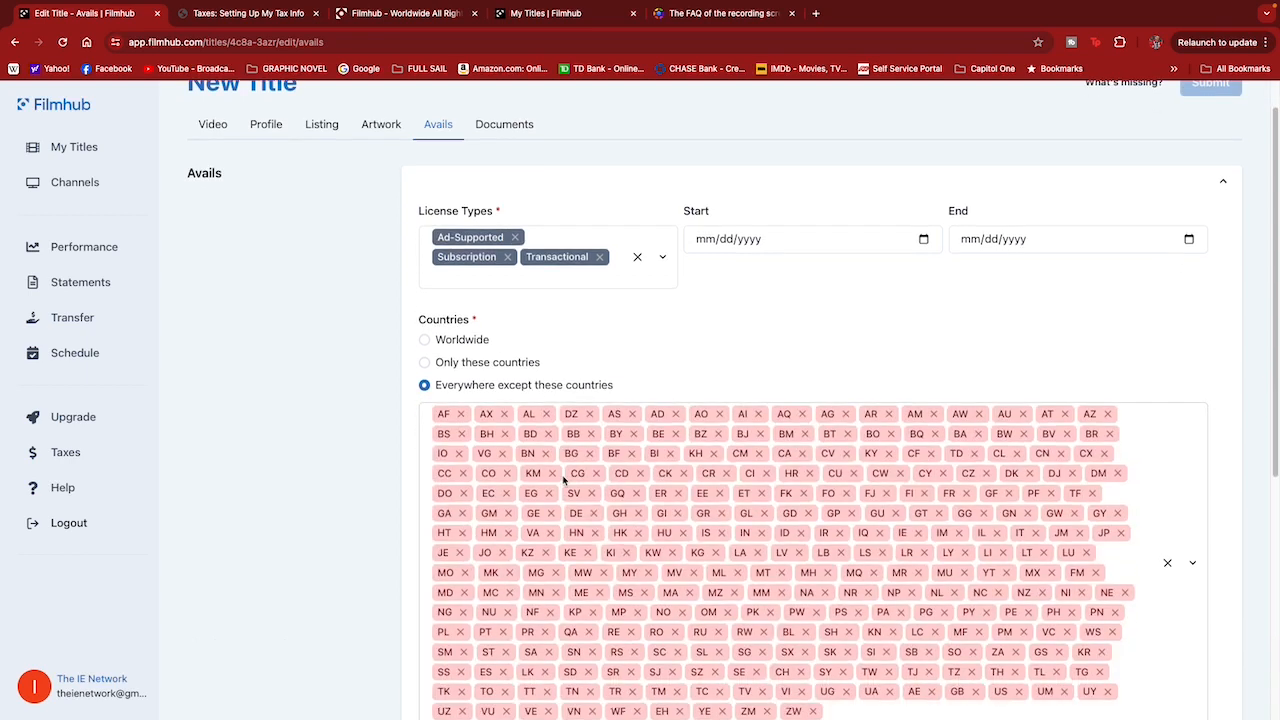
scroll(560, 481, down, 1)
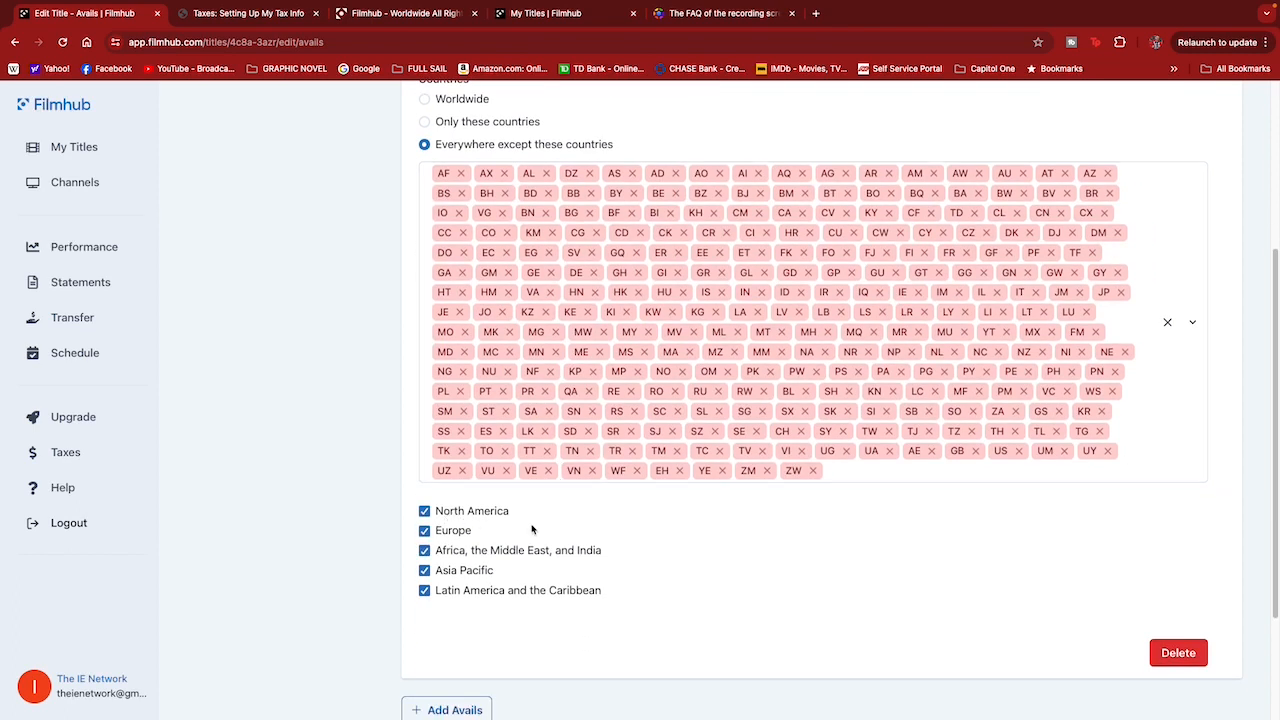
click(425, 512)
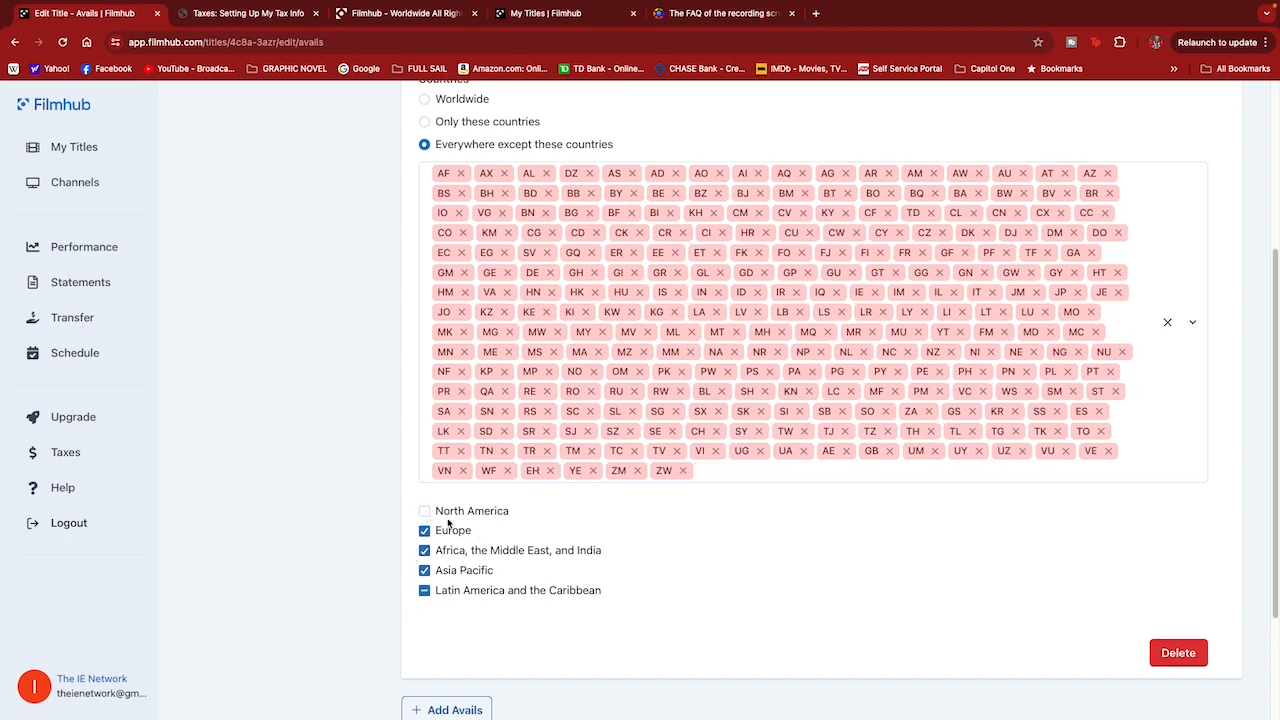
scroll(730, 660, up, 3)
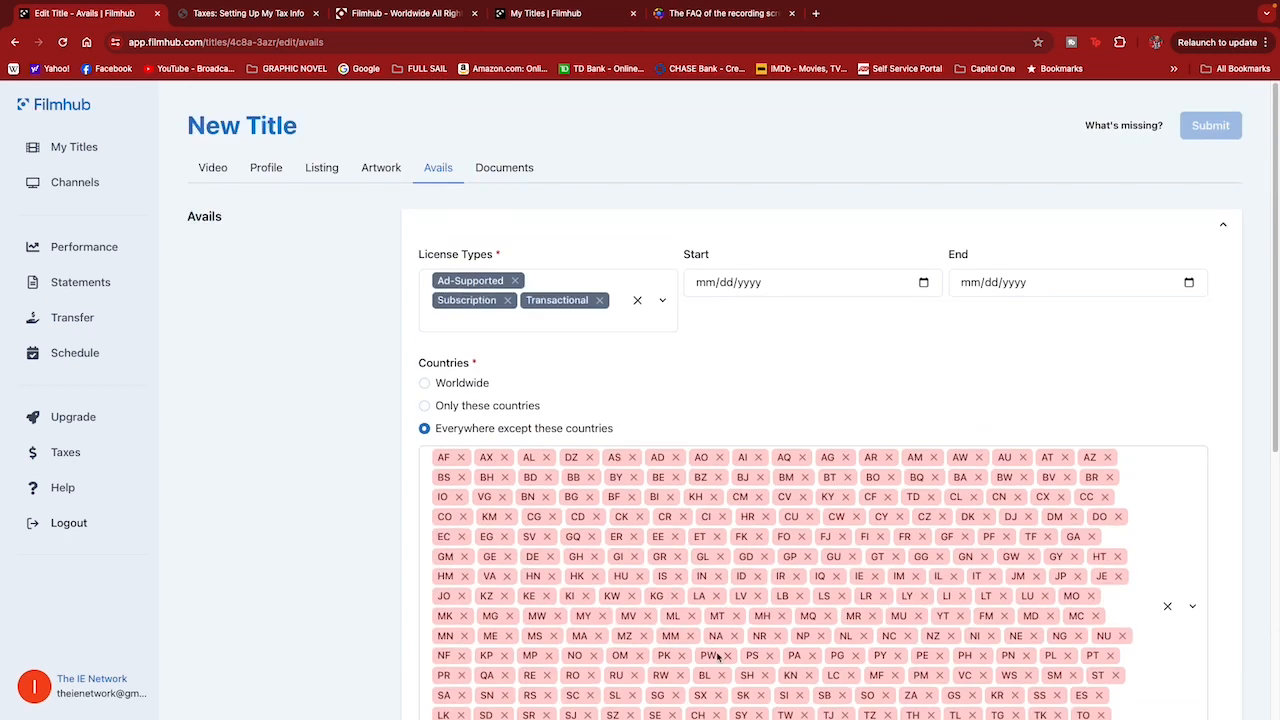
Switch to the title's Documents section, discarding the unsaved avails changes, and review the checklist of what is missing for submission.
click(492, 172)
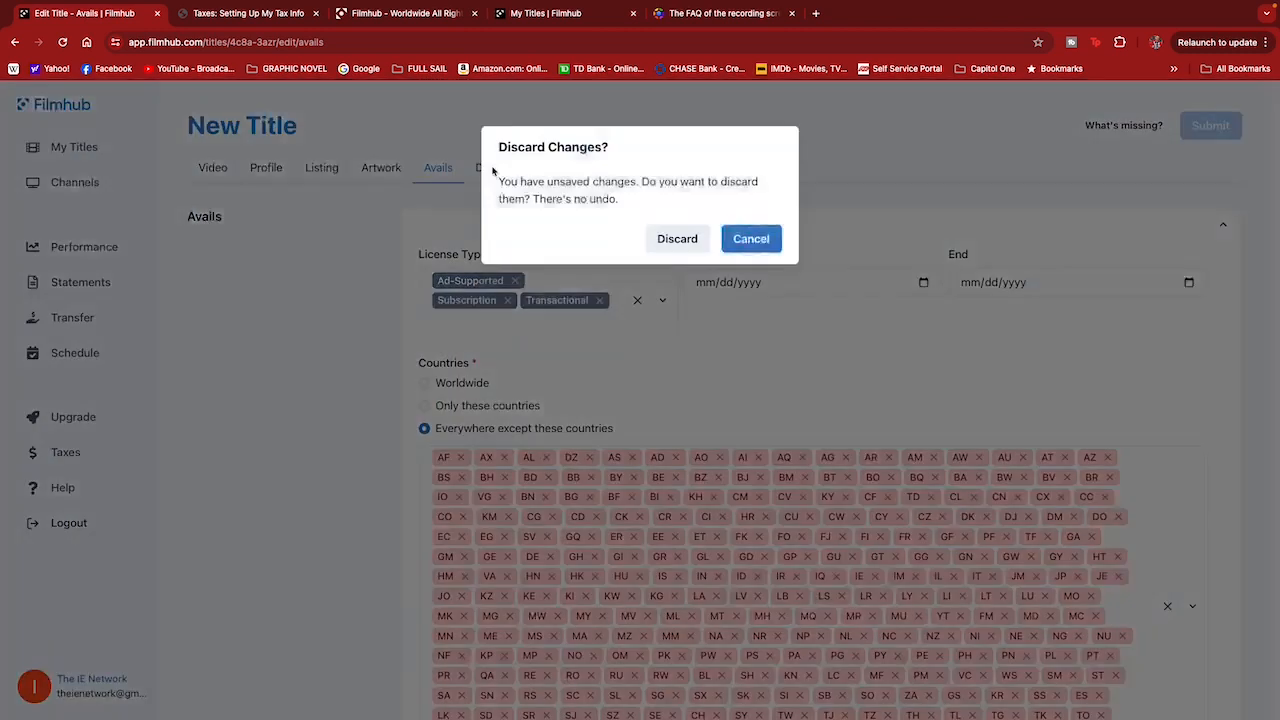
click(675, 243)
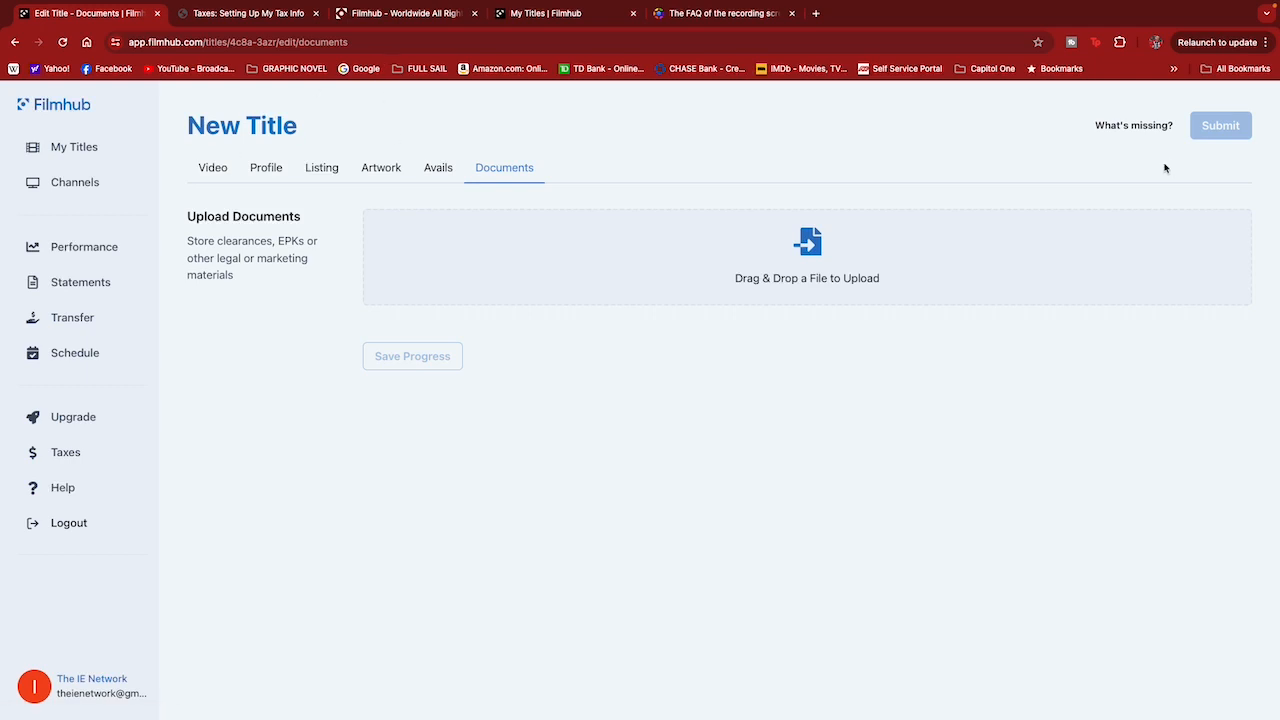
click(1149, 129)
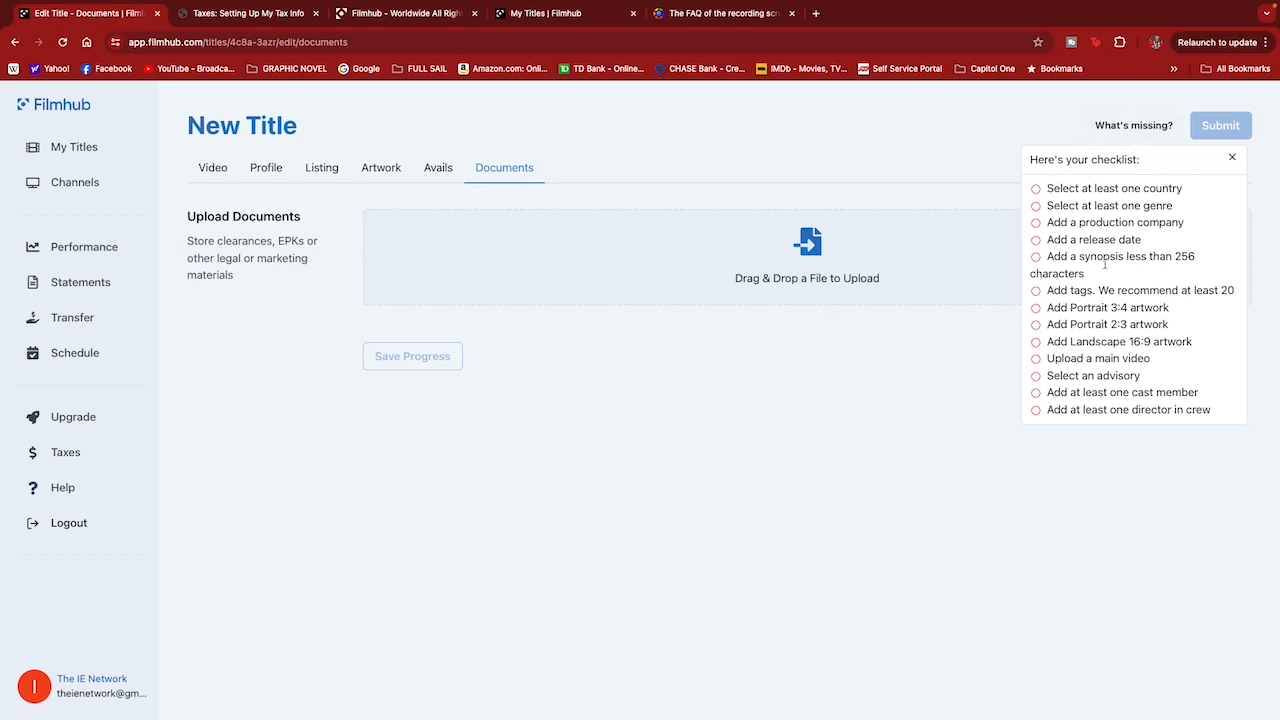
click(1043, 128)
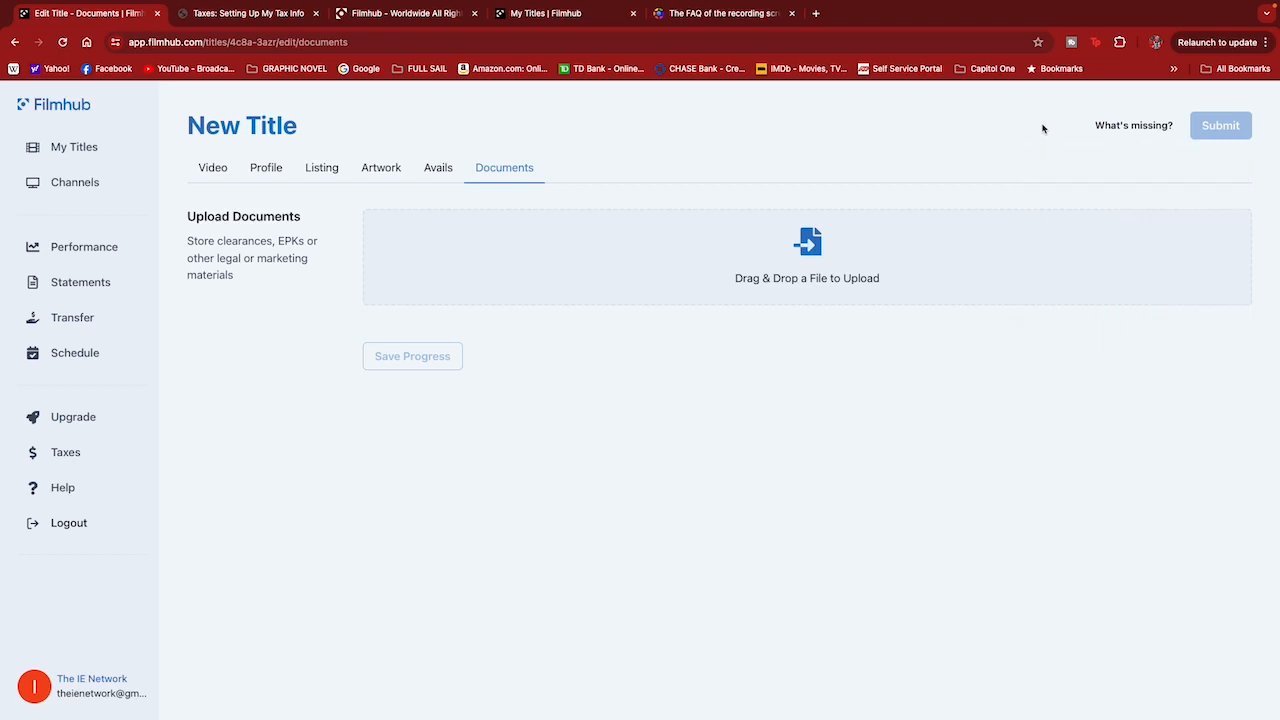